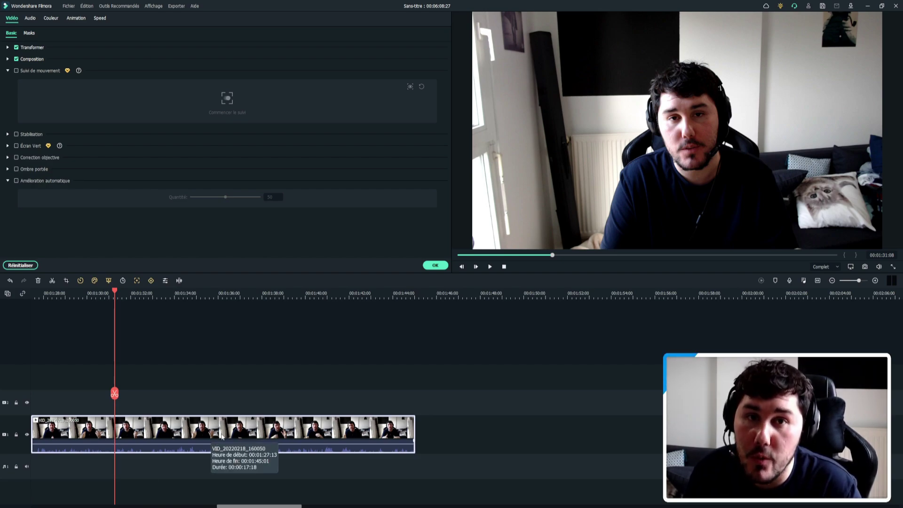
Step: Mute the audio of the VID_20220218_160050 clip on the timeline
{"action": "right_click", "coordinate": [220, 435]}
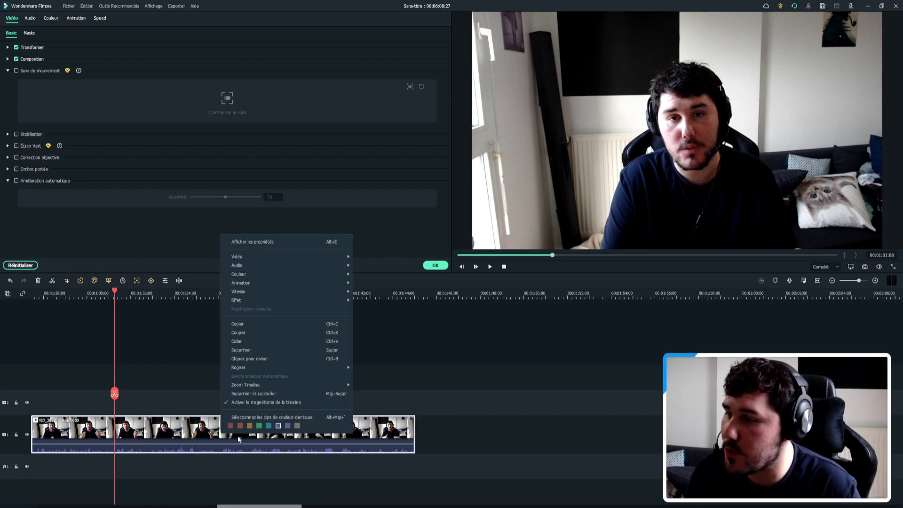
{"action": "mouse_move", "coordinate": [273, 264]}
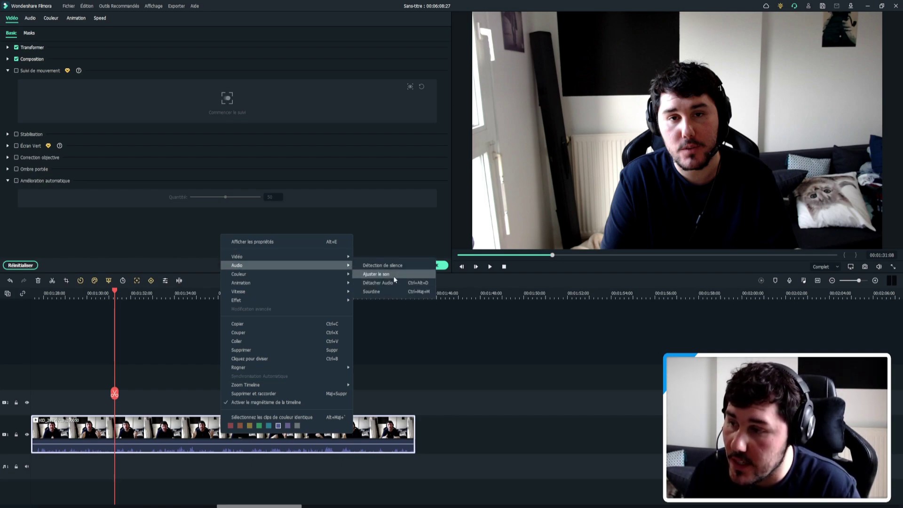
{"action": "left_click", "coordinate": [391, 291]}
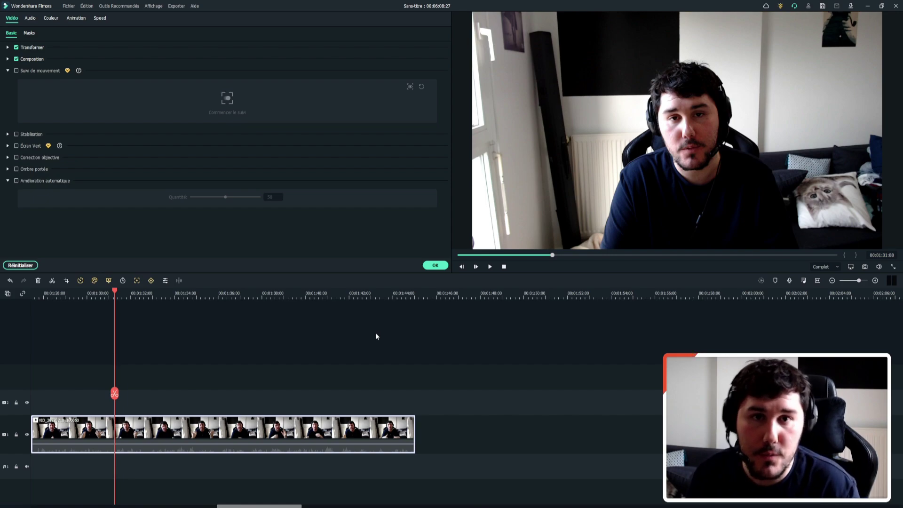
Step: Try detaching the clip's audio onto its own audio track and undo the detachment
{"action": "right_click", "coordinate": [255, 422]}
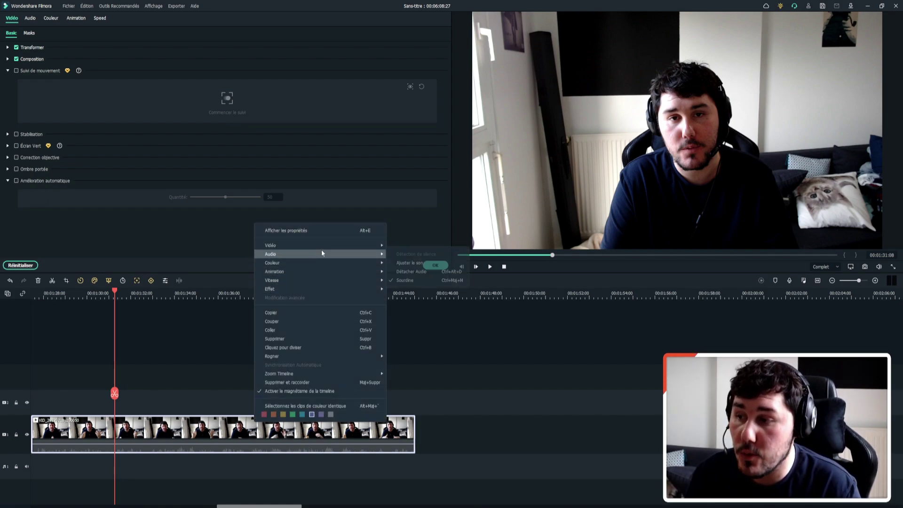
{"action": "mouse_move", "coordinate": [320, 251]}
{"action": "left_click", "coordinate": [417, 270]}
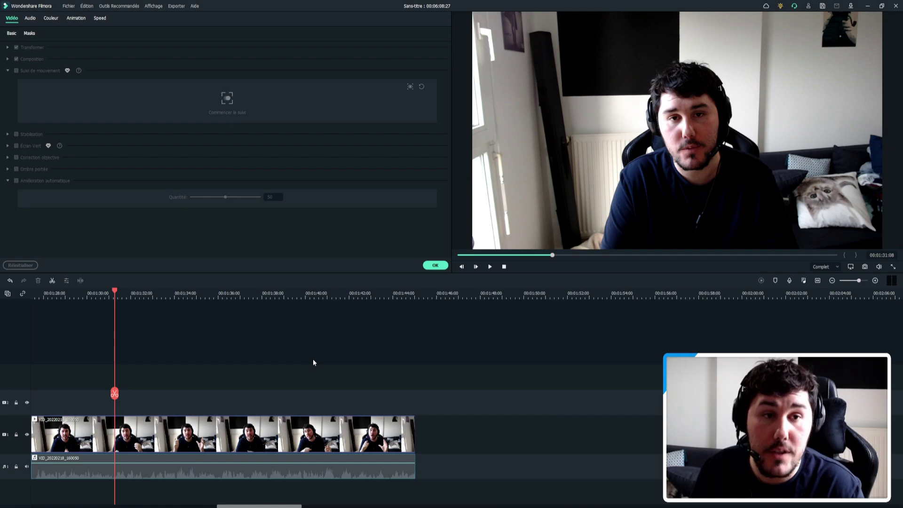
{"action": "key", "text": "ctrl+z"}
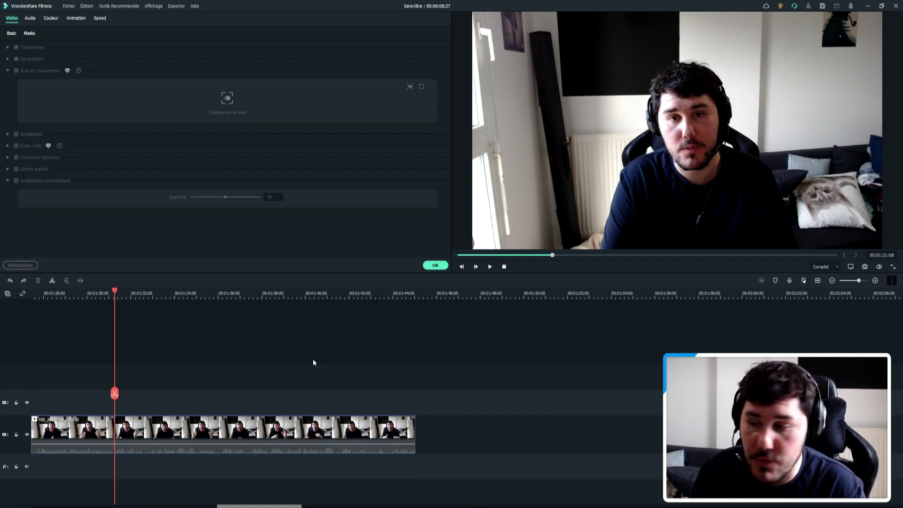
{"action": "key", "text": "ctrl+z"}
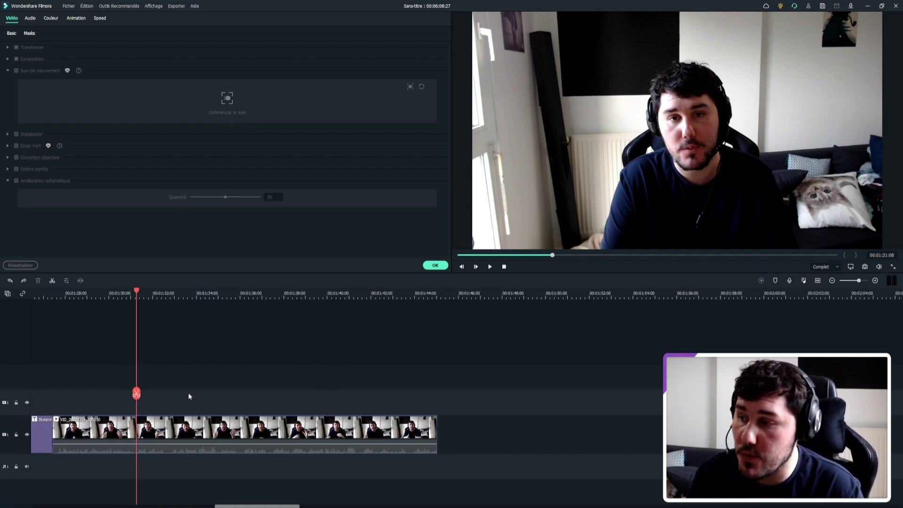
{"action": "key", "text": "ctrl+y"}
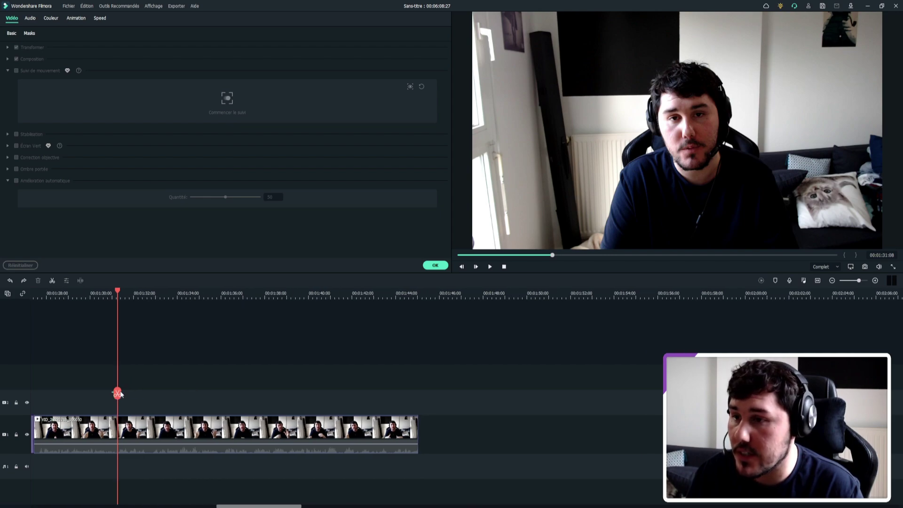
Step: Move the playhead to 00:01:35:14 and enable Amélioration automatique in the webcam clip's video settings
{"action": "left_click_drag", "start_coordinate": [118, 393], "coordinate": [210, 394]}
{"action": "left_click", "coordinate": [435, 266]}
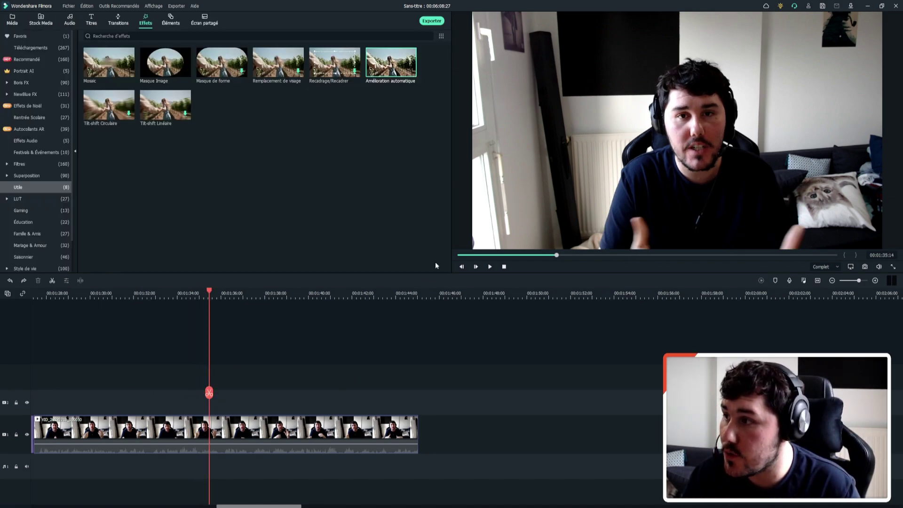
{"action": "double_click", "coordinate": [254, 450]}
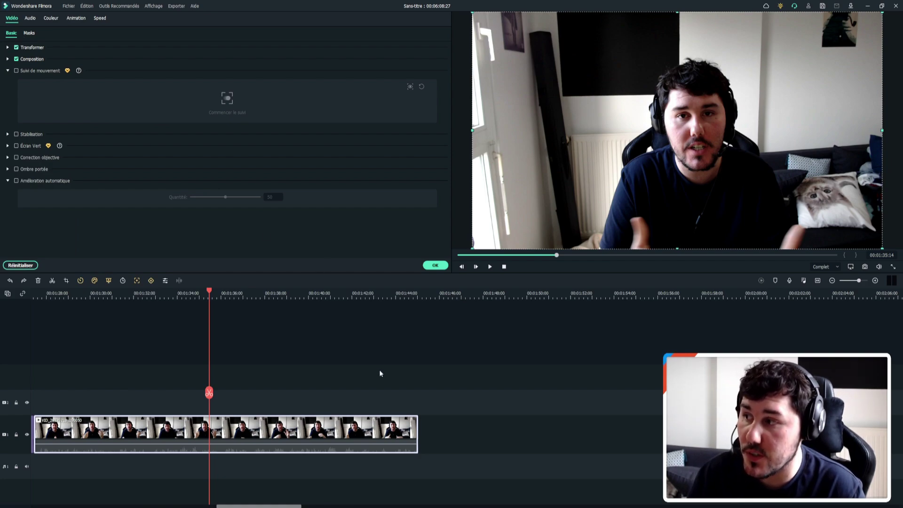
{"action": "left_click", "coordinate": [16, 181]}
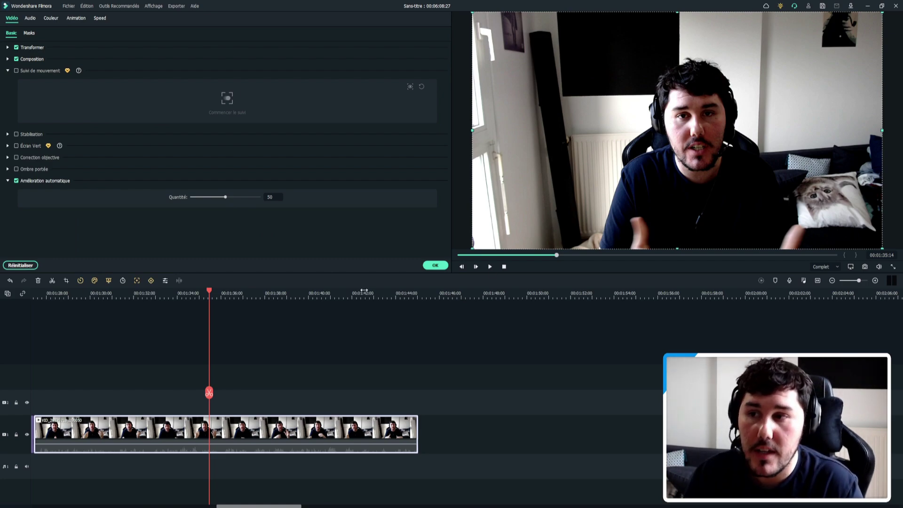
Step: Compare the frame at 00:01:37:26 with Amélioration automatique off and on, leaving it enabled
{"action": "left_click_drag", "start_coordinate": [209, 392], "coordinate": [262, 387]}
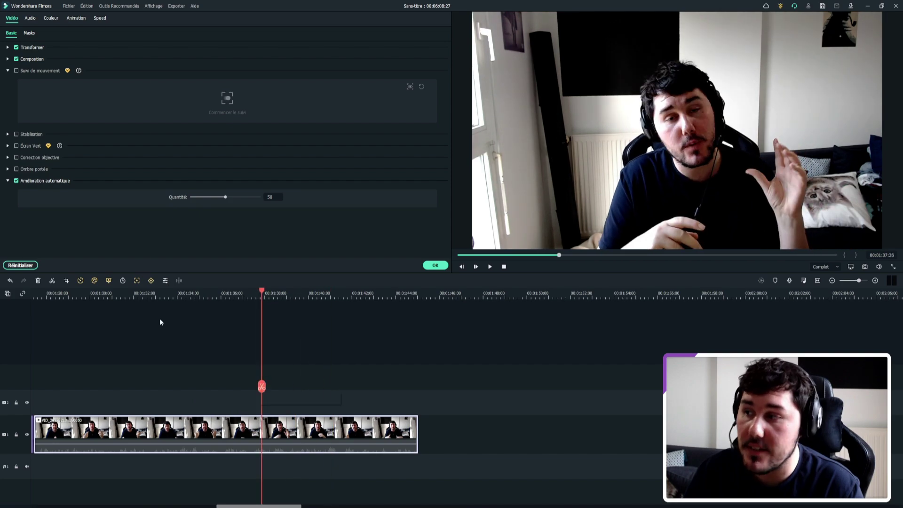
{"action": "left_click", "coordinate": [17, 181]}
{"action": "left_click", "coordinate": [16, 181]}
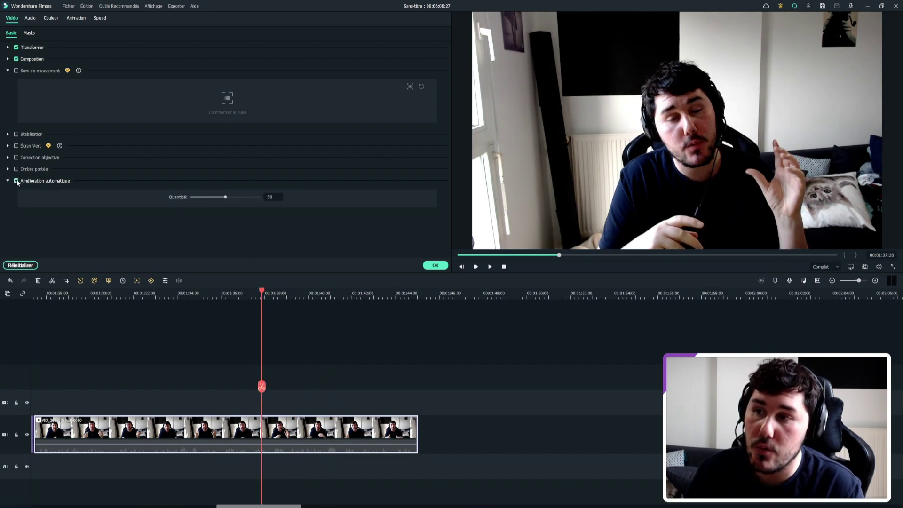
{"action": "left_click", "coordinate": [16, 181]}
{"action": "left_click", "coordinate": [17, 181]}
{"action": "left_click", "coordinate": [17, 181]}
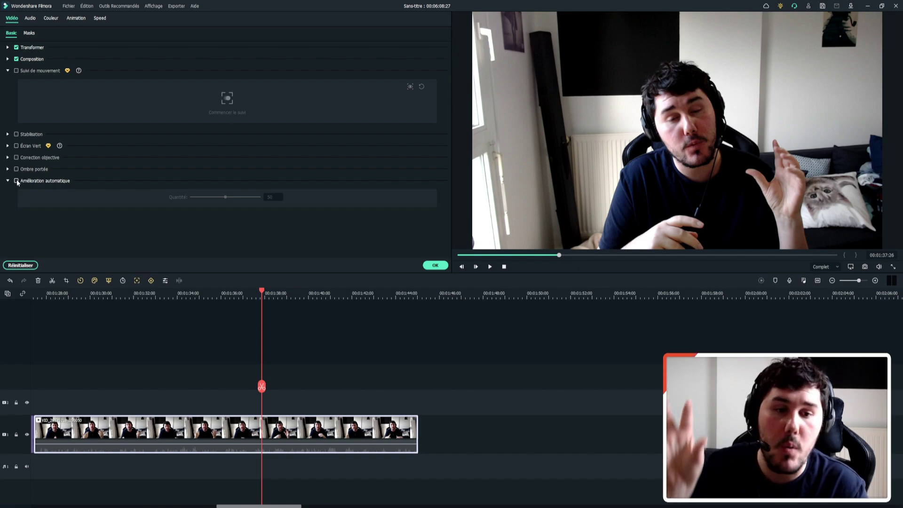
{"action": "left_click", "coordinate": [16, 181]}
{"action": "left_click", "coordinate": [17, 181]}
{"action": "left_click", "coordinate": [16, 181]}
{"action": "left_click", "coordinate": [16, 181]}
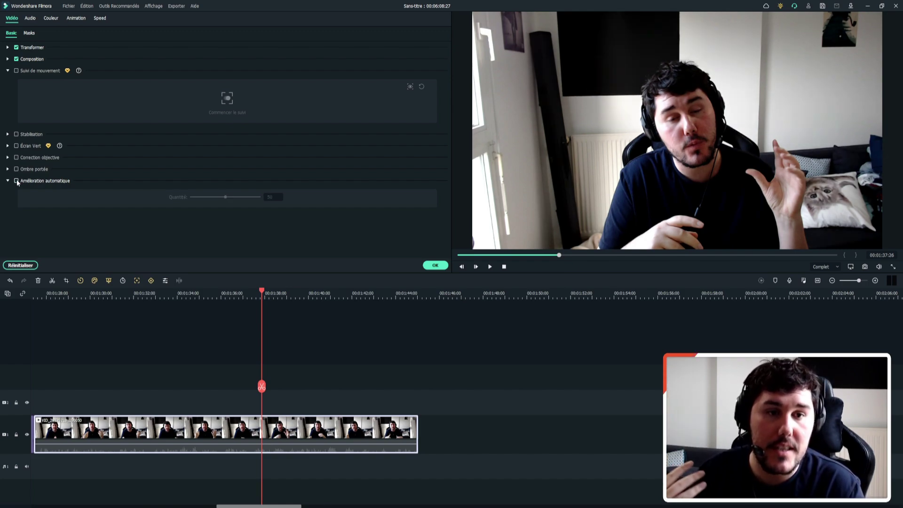
{"action": "left_click", "coordinate": [16, 181]}
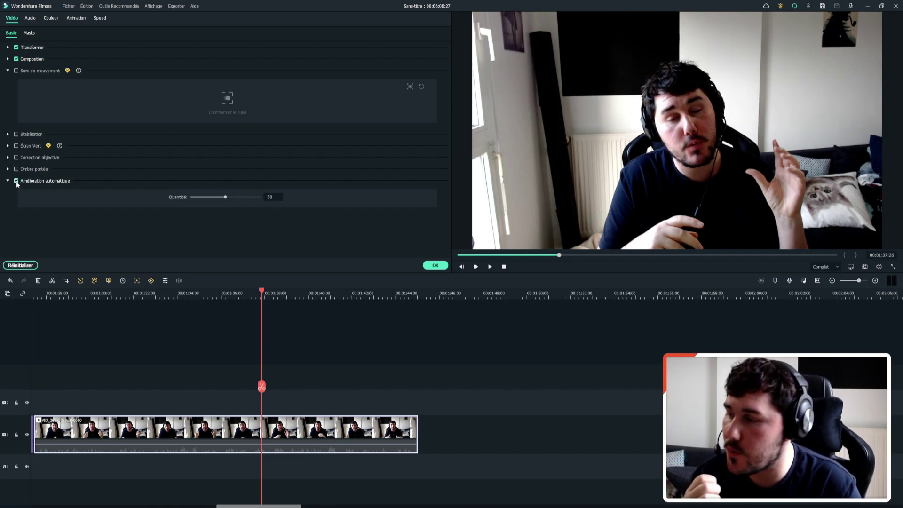
Step: Apply the Amélioration automatique effect from the Utile category to the webcam clip
{"action": "left_click", "coordinate": [435, 266]}
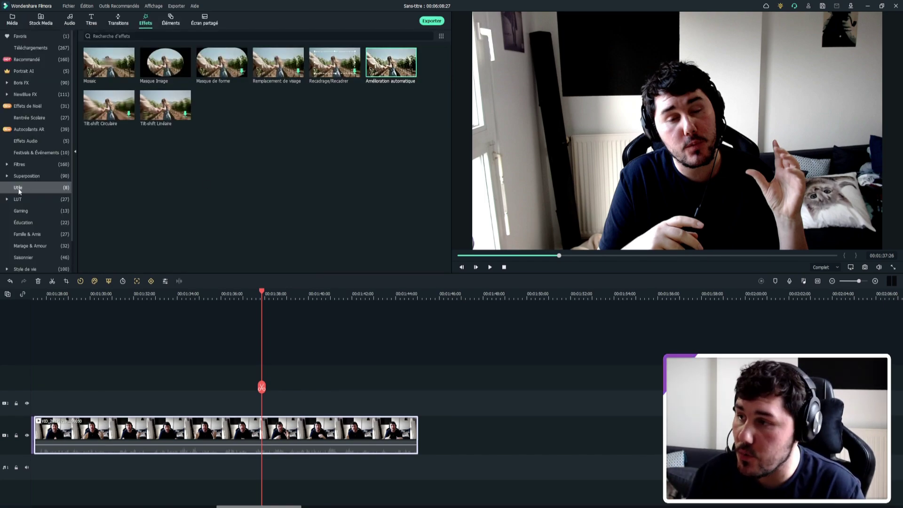
{"action": "mouse_move", "coordinate": [411, 71]}
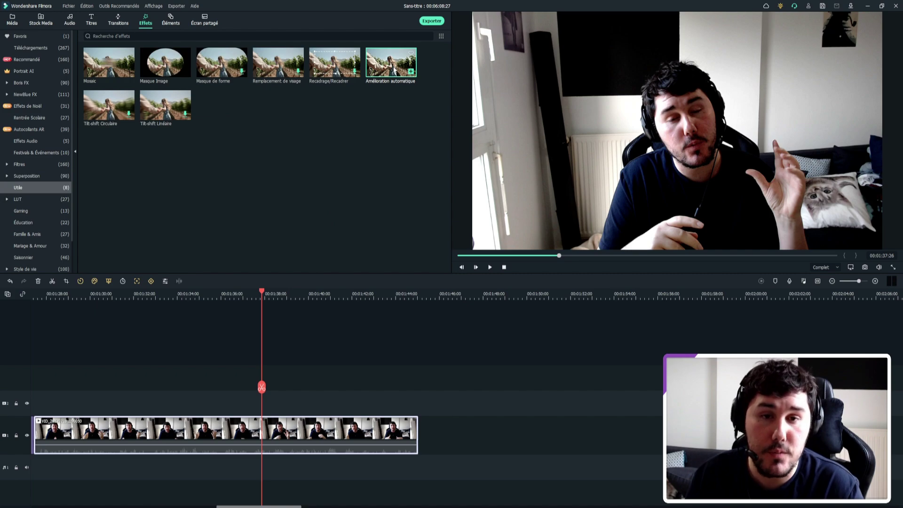
{"action": "mouse_move", "coordinate": [394, 71]}
{"action": "left_mouse_down"}
{"action": "mouse_move", "coordinate": [328, 358]}
{"action": "mouse_move", "coordinate": [298, 435]}
{"action": "left_mouse_up"}
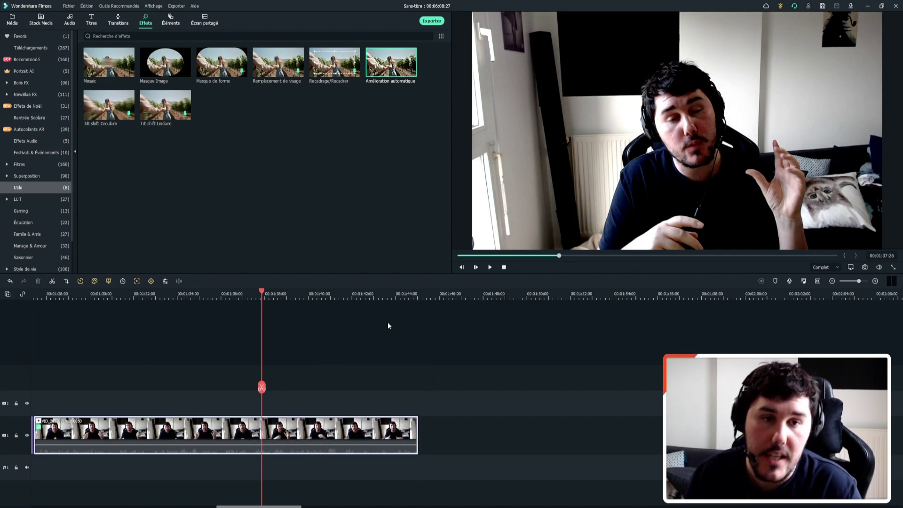
Step: Move the playhead to 00:01:40:13 and apply the Masque Image effect to the webcam clip
{"action": "left_click_drag", "start_coordinate": [262, 383], "coordinate": [317, 400]}
{"action": "left_click", "coordinate": [165, 62]}
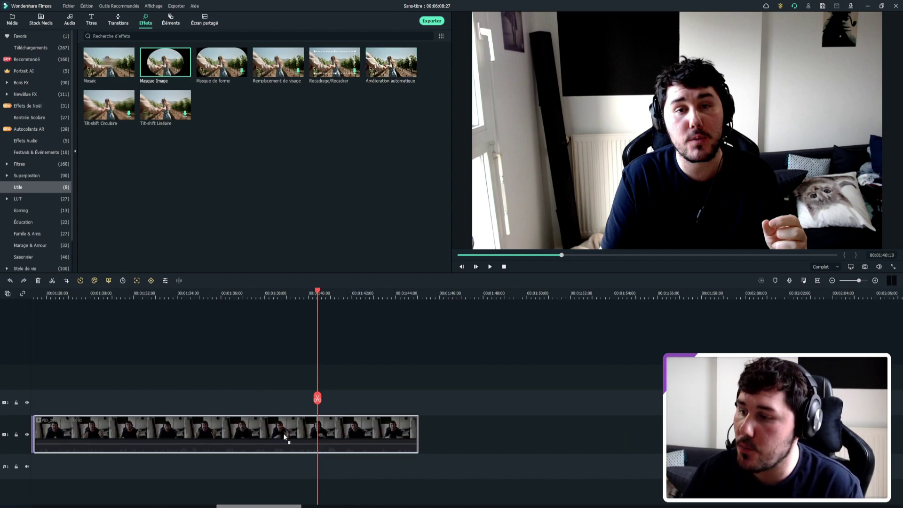
{"action": "left_click_drag", "start_coordinate": [285, 437], "coordinate": [284, 436]}
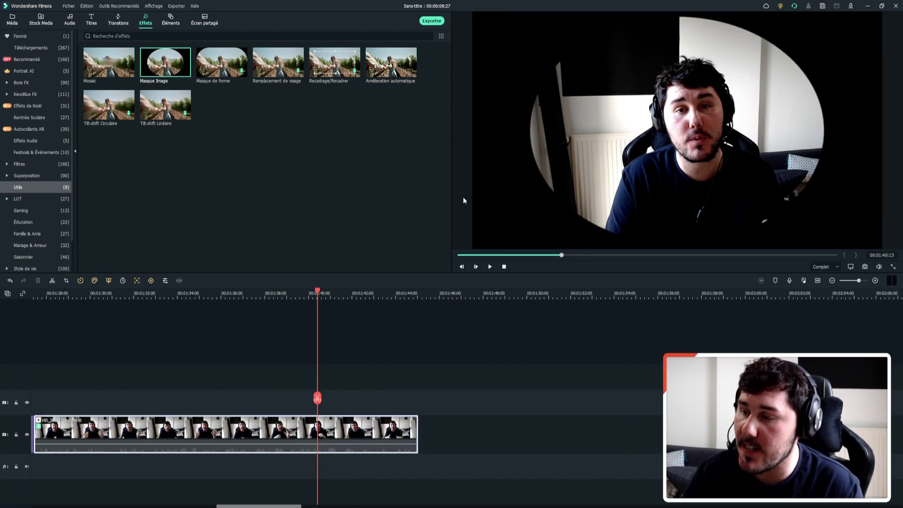
Step: Try the rectangle and circle masks on the clip, scale the circle to 87.82, and set the mask back to None
{"action": "double_click", "coordinate": [349, 440]}
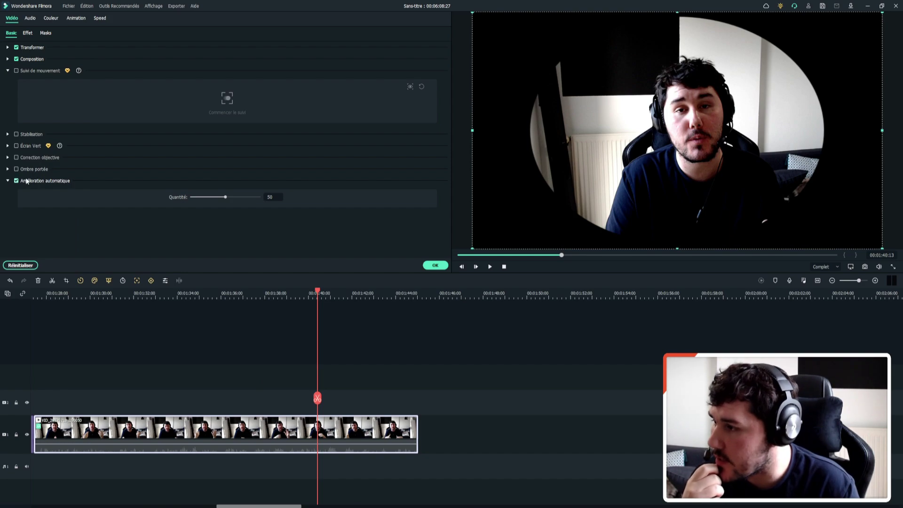
{"action": "left_click", "coordinate": [46, 33]}
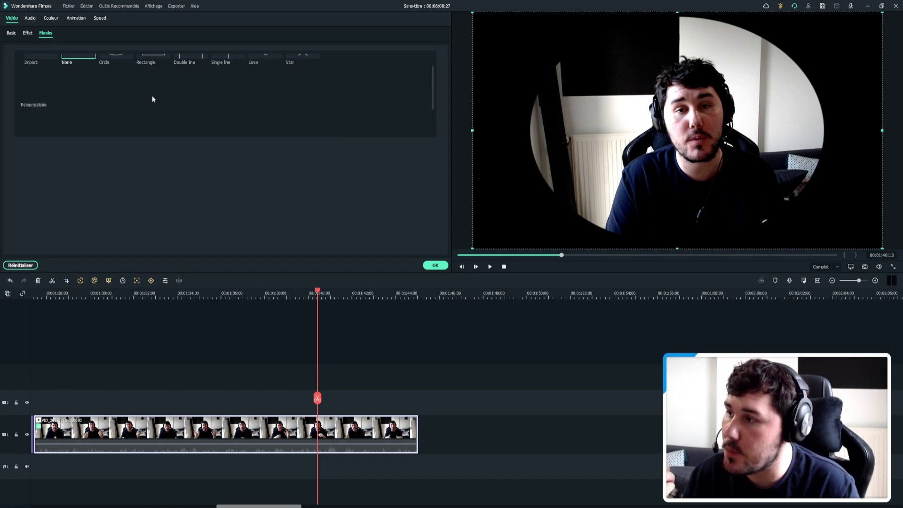
{"action": "left_click", "coordinate": [122, 77]}
{"action": "left_click", "coordinate": [150, 76]}
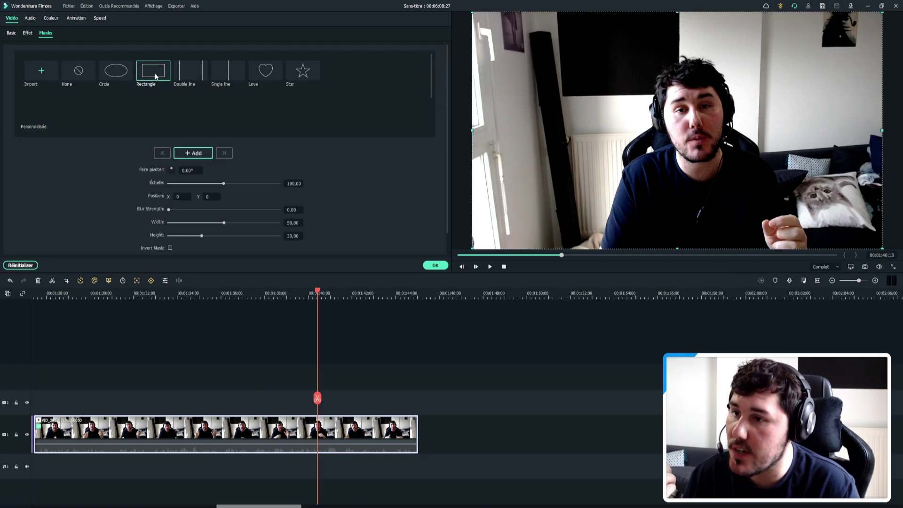
{"action": "left_click", "coordinate": [122, 76]}
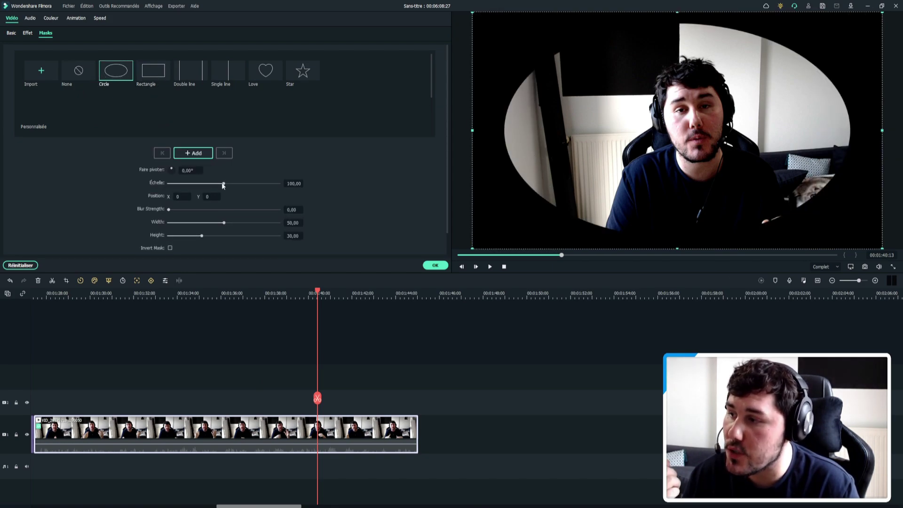
{"action": "mouse_move", "coordinate": [224, 184]}
{"action": "left_mouse_down"}
{"action": "mouse_move", "coordinate": [207, 188]}
{"action": "mouse_move", "coordinate": [229, 189]}
{"action": "mouse_move", "coordinate": [217, 193]}
{"action": "left_mouse_up"}
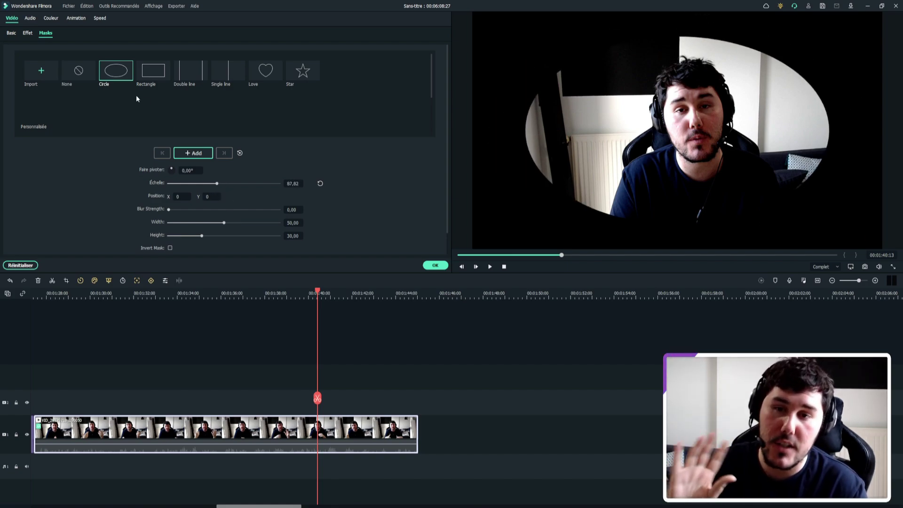
{"action": "left_click", "coordinate": [78, 70]}
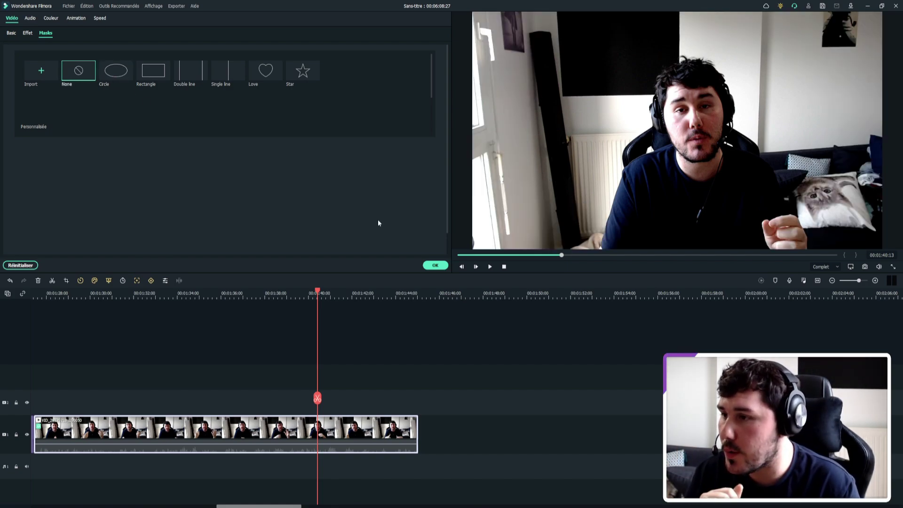
{"action": "left_click", "coordinate": [431, 266]}
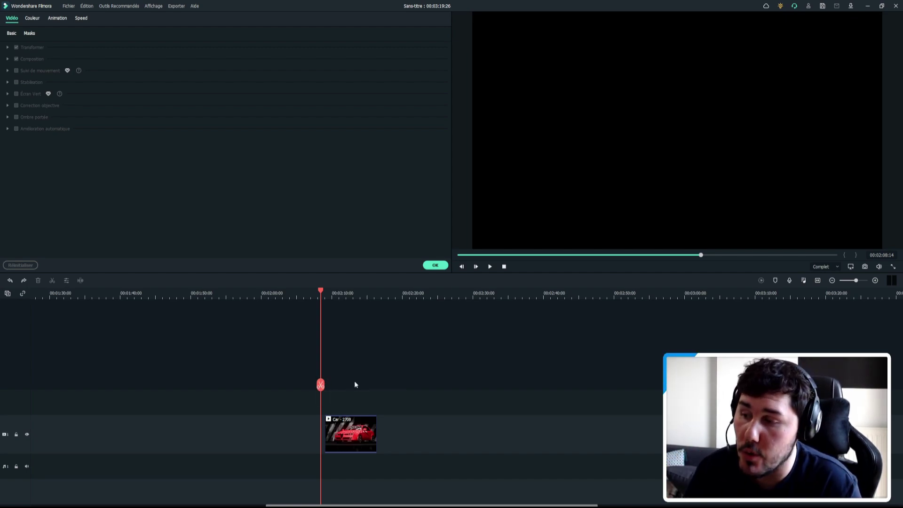
Step: Preview the Car - 2708 clip and split it at four points into five segments
{"action": "key", "text": "space"}
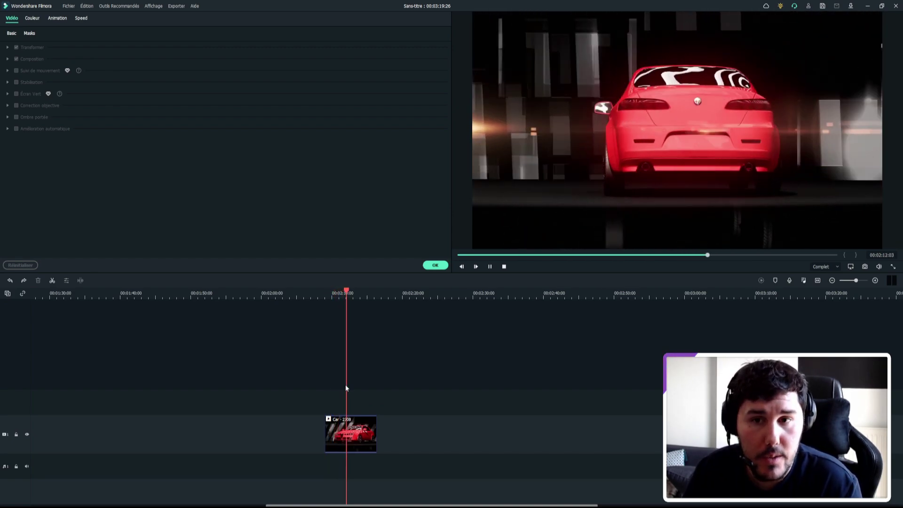
{"action": "key", "text": "space"}
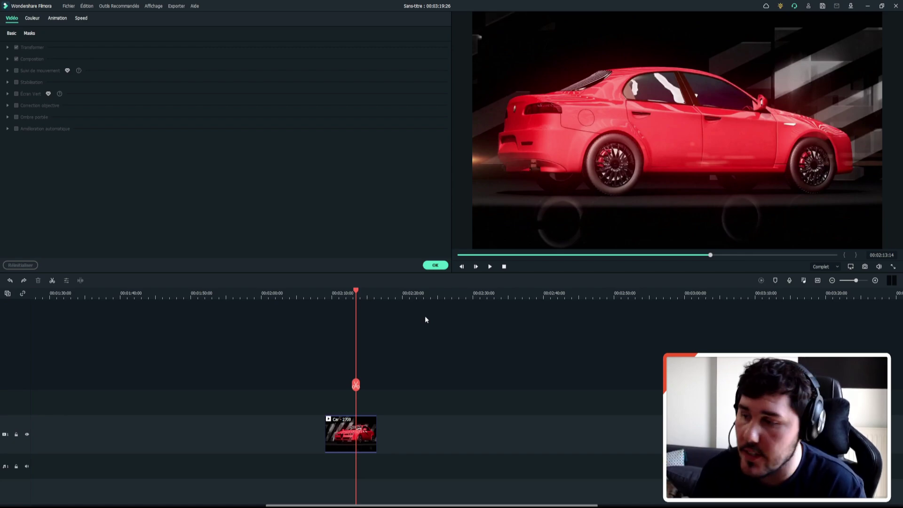
{"action": "left_click_drag", "start_coordinate": [356, 385], "coordinate": [326, 383]}
{"action": "left_click", "coordinate": [333, 383]}
{"action": "left_click", "coordinate": [340, 378]}
{"action": "left_click", "coordinate": [351, 378]}
{"action": "left_click", "coordinate": [364, 380]}
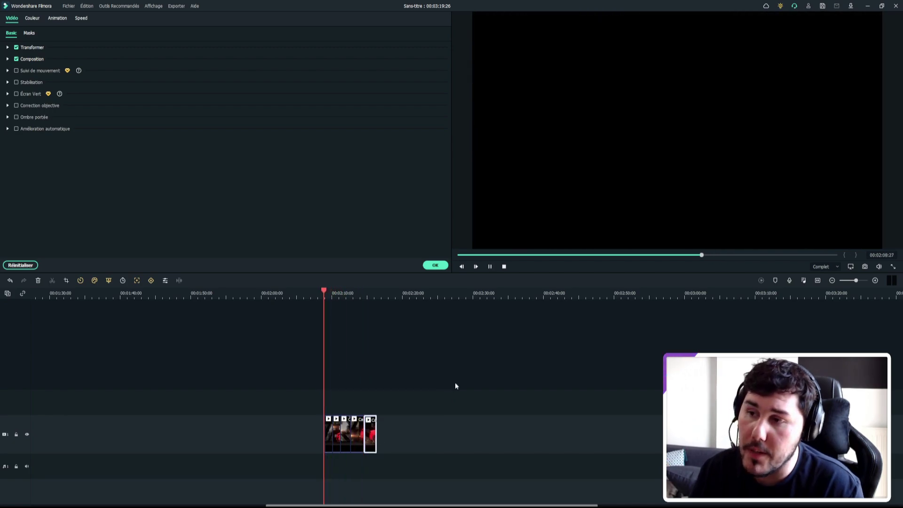
Step: Play back the split car clip and open advanced colour correction for its second segment
{"action": "key", "text": "space"}
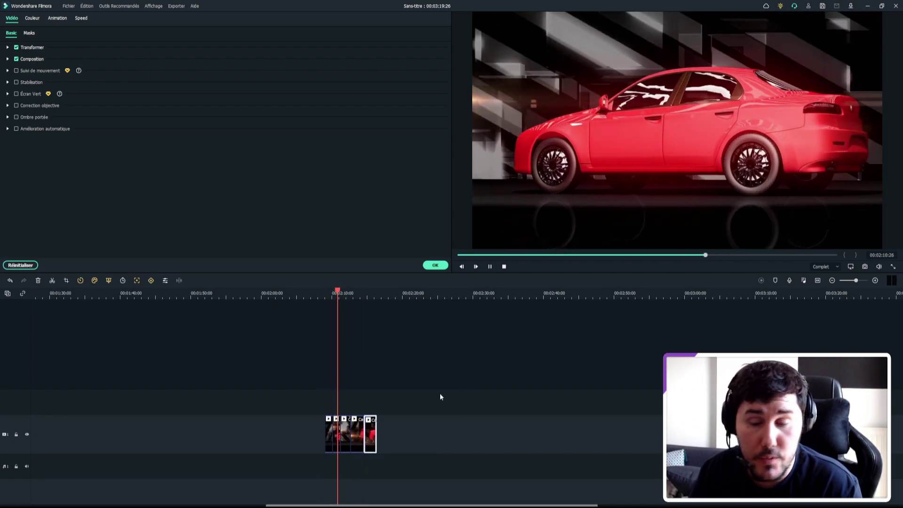
{"action": "left_click_drag", "start_coordinate": [340, 382], "coordinate": [350, 382]}
{"action": "left_click", "coordinate": [334, 425]}
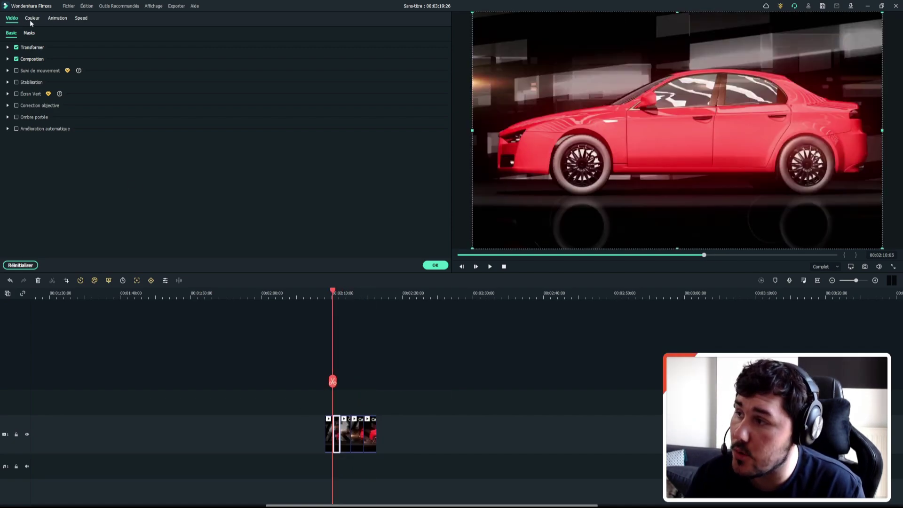
{"action": "left_click", "coordinate": [31, 20]}
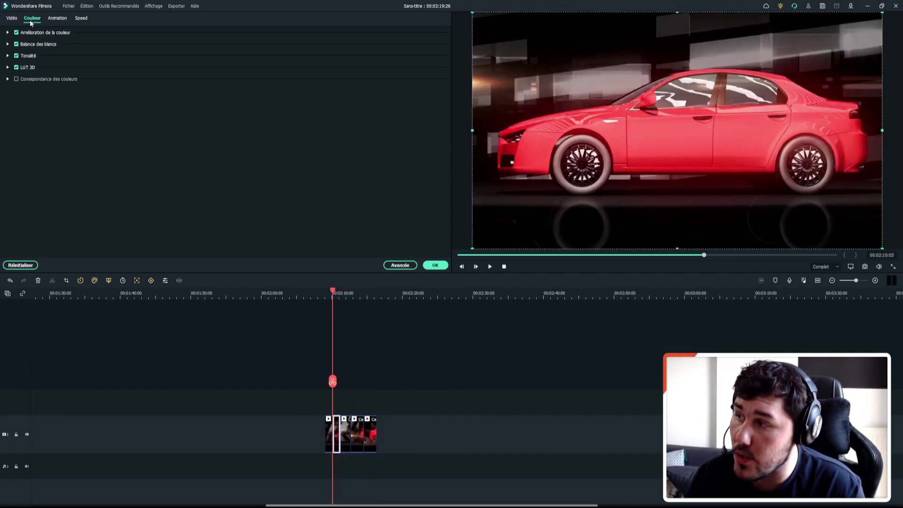
{"action": "left_click", "coordinate": [395, 267]}
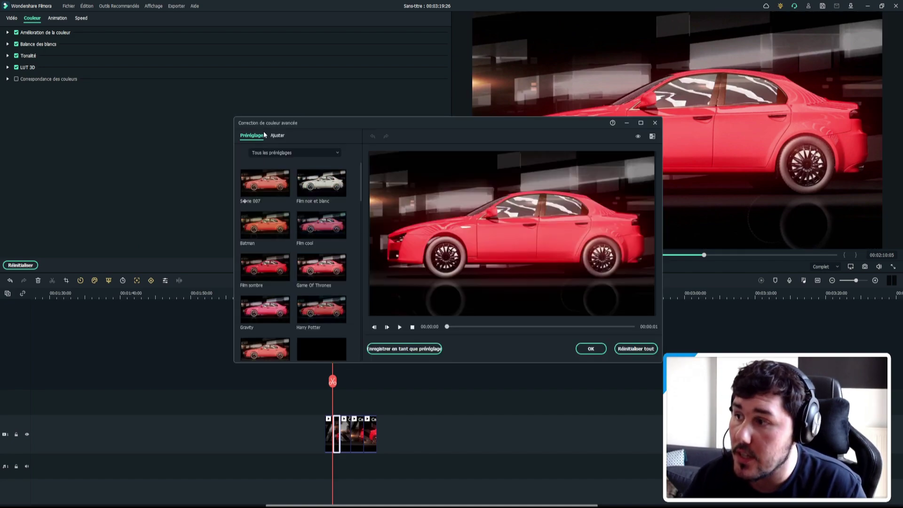
Step: Try colour presets on the second segment, including Film noir et blanc, Film cool, Batman, Film sombre, Harry Potter, Cool Max, Warm Max and the shadow-detail preset
{"action": "left_click", "coordinate": [319, 194]}
{"action": "left_click", "coordinate": [327, 234]}
{"action": "left_click", "coordinate": [274, 232]}
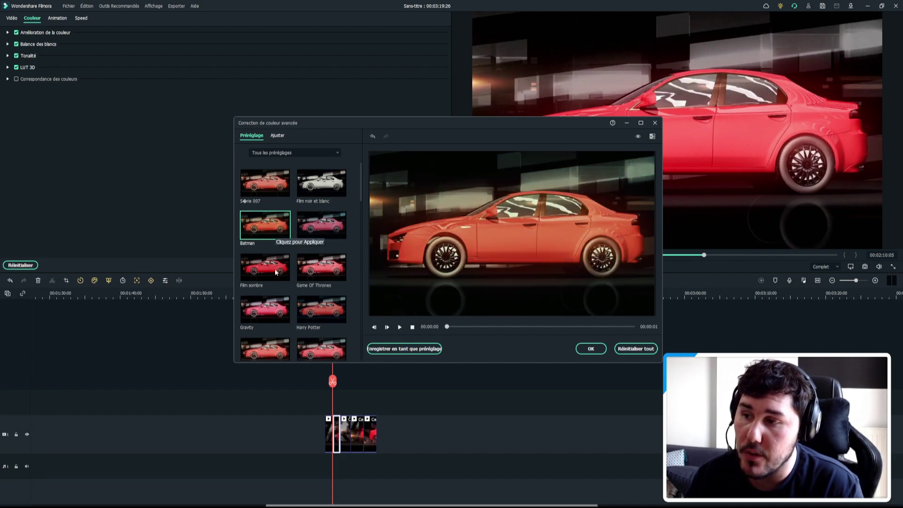
{"action": "left_click", "coordinate": [266, 269]}
{"action": "left_click", "coordinate": [306, 310]}
{"action": "scroll", "coordinate": [306, 320], "scroll_direction": "down", "scroll_amount": 5}
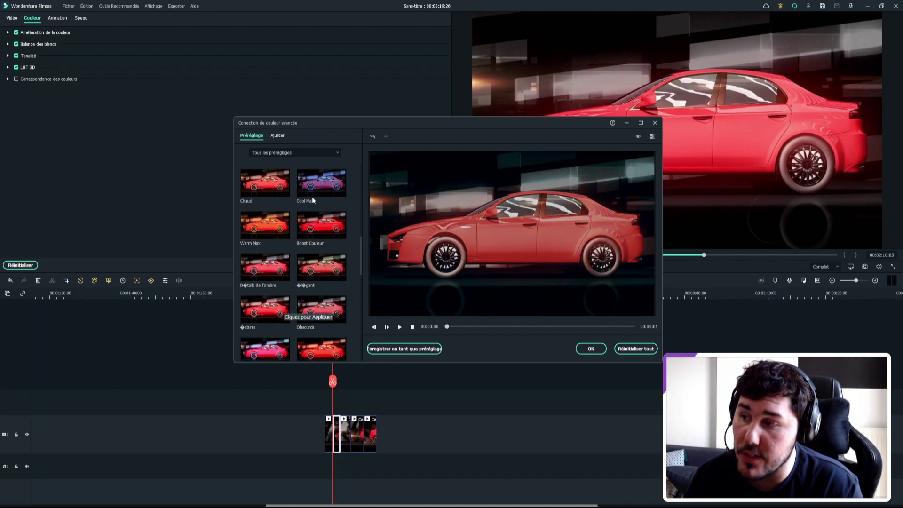
{"action": "left_click", "coordinate": [321, 183]}
{"action": "left_click", "coordinate": [268, 226]}
{"action": "left_click", "coordinate": [273, 283]}
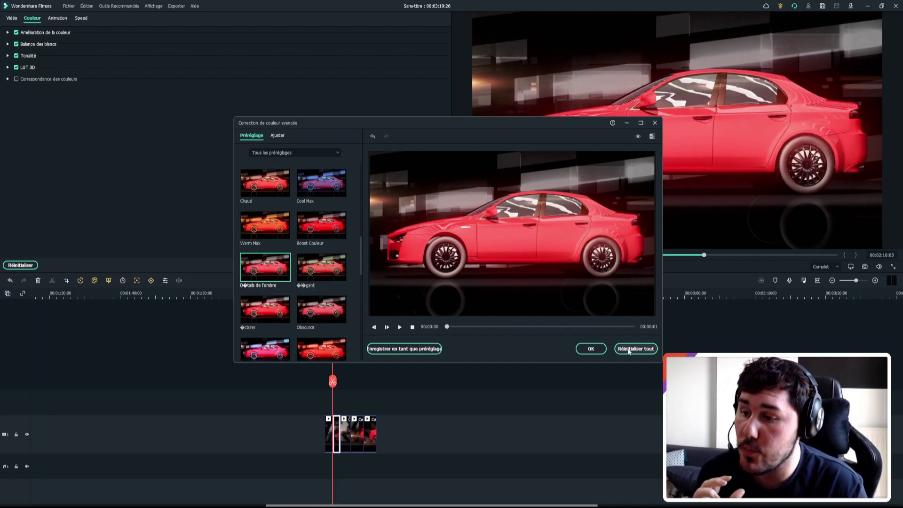
Step: Set the HSL hue (Teinte) of the reds to -40 for the second segment and apply the correction
{"action": "left_click", "coordinate": [280, 136]}
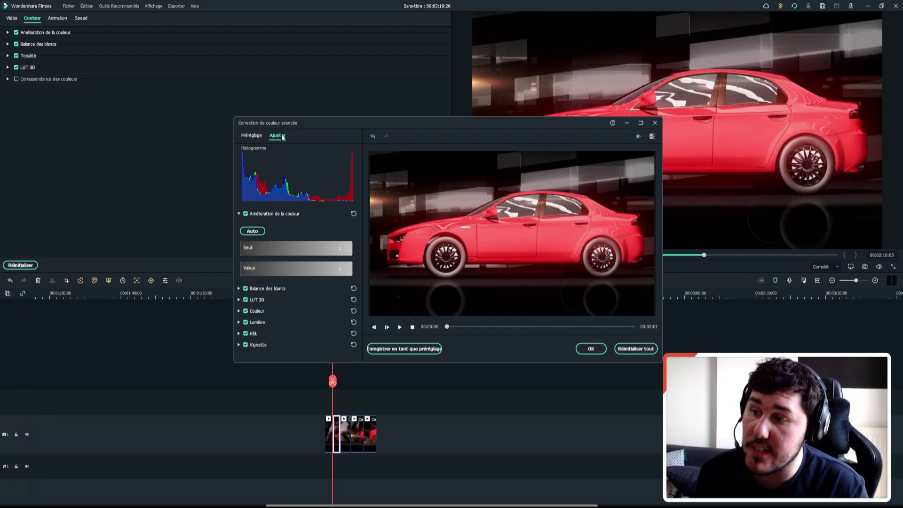
{"action": "left_click", "coordinate": [238, 333]}
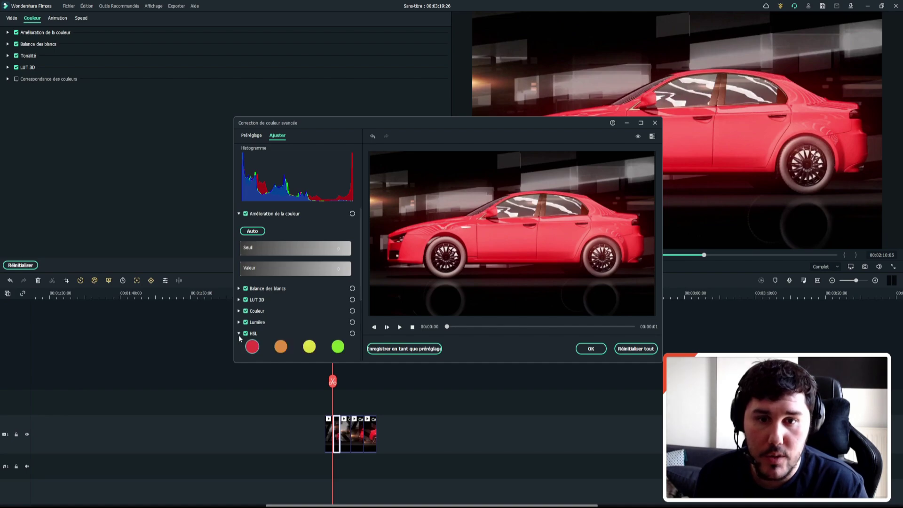
{"action": "scroll", "coordinate": [298, 317], "scroll_direction": "down", "scroll_amount": 2}
{"action": "scroll", "coordinate": [311, 308], "scroll_direction": "down", "scroll_amount": 5}
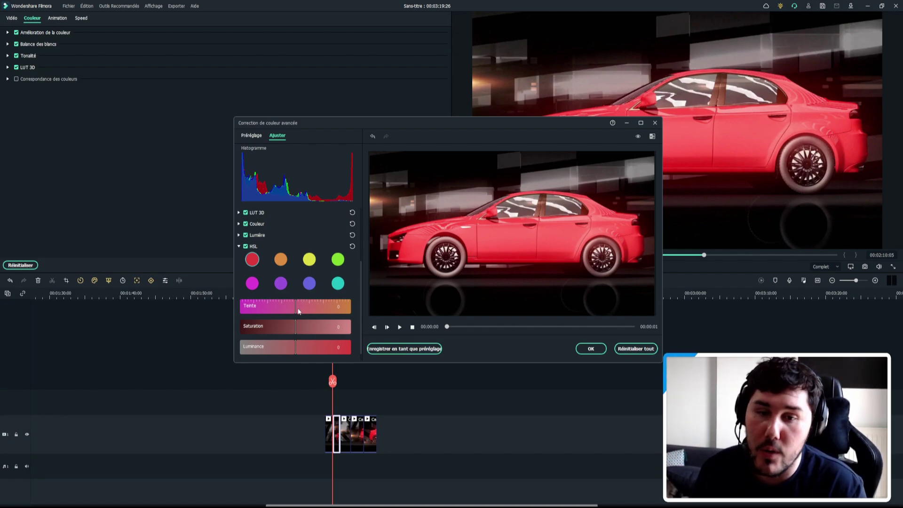
{"action": "left_click_drag", "start_coordinate": [293, 308], "coordinate": [274, 313]}
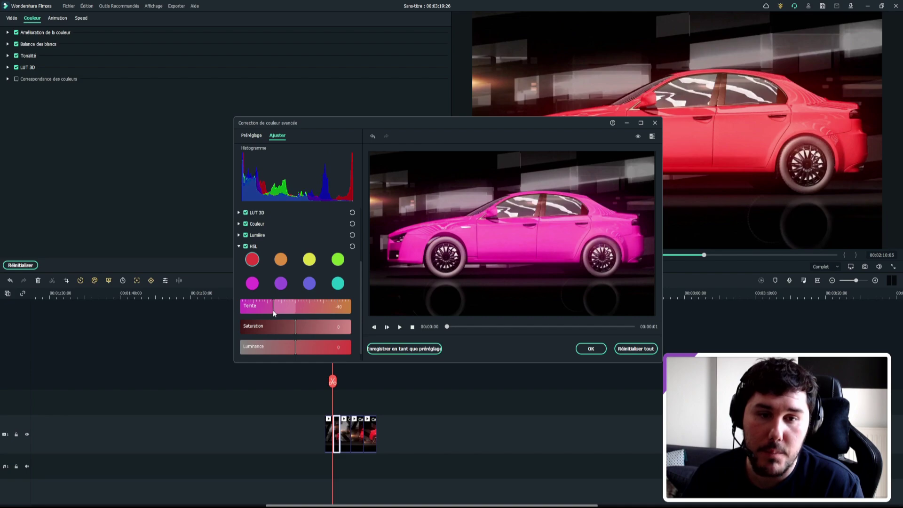
{"action": "left_click", "coordinate": [591, 348]}
Step: Turn the car in the third segment yellow by setting the HSL hue of the reds to 50 in advanced colour correction
{"action": "left_click_drag", "start_coordinate": [332, 381], "coordinate": [347, 382]}
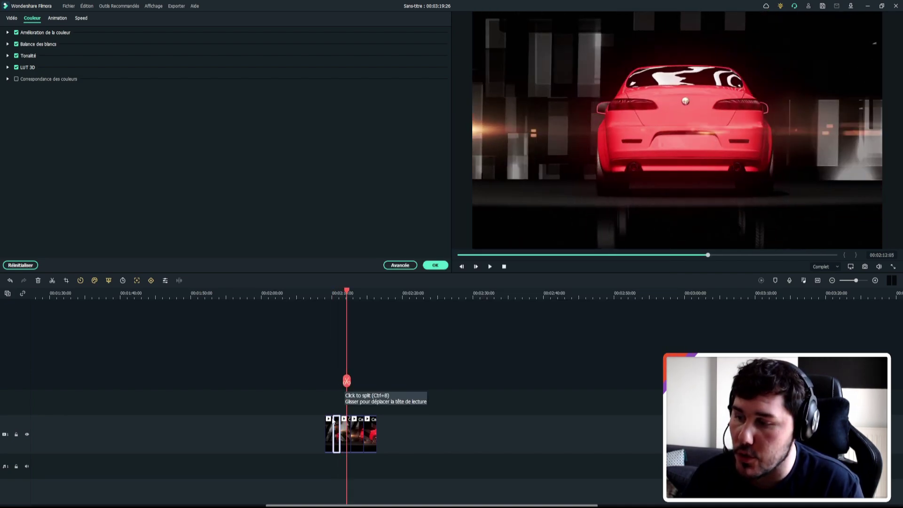
{"action": "left_click", "coordinate": [341, 421]}
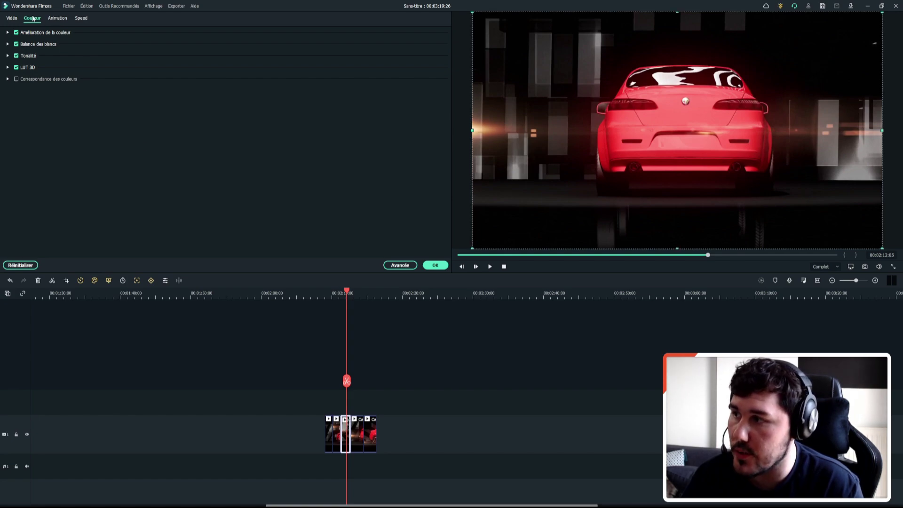
{"action": "left_click", "coordinate": [395, 265]}
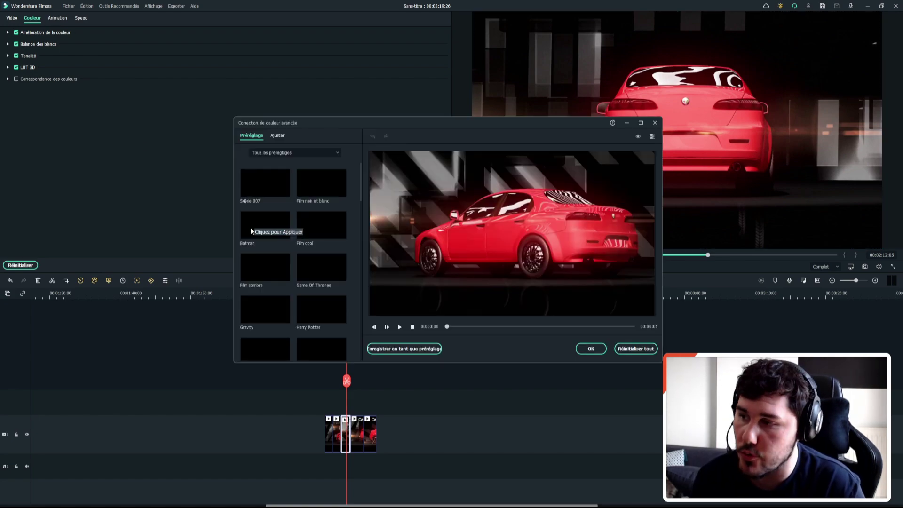
{"action": "left_click", "coordinate": [277, 135]}
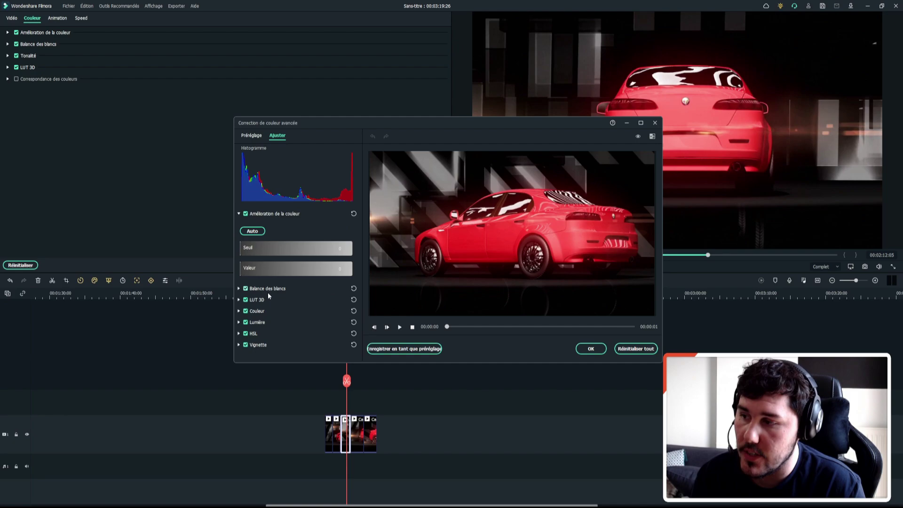
{"action": "left_click", "coordinate": [238, 333]}
{"action": "scroll", "coordinate": [257, 289], "scroll_direction": "down", "scroll_amount": 3}
{"action": "scroll", "coordinate": [250, 285], "scroll_direction": "down", "scroll_amount": 1}
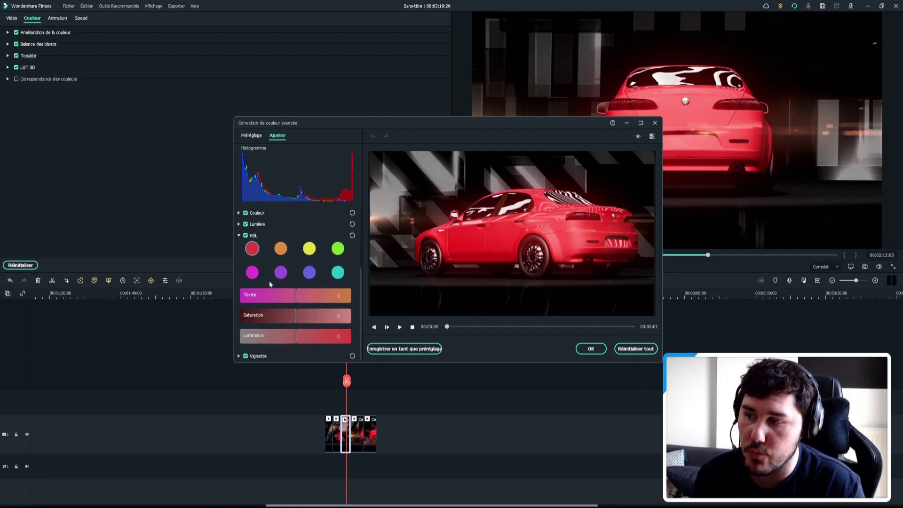
{"action": "left_click_drag", "start_coordinate": [291, 293], "coordinate": [323, 296]}
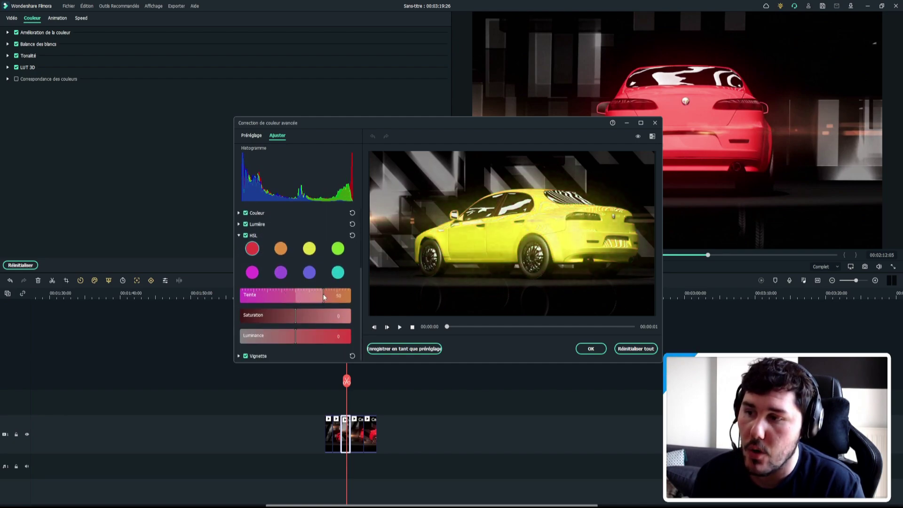
{"action": "left_click", "coordinate": [591, 349]}
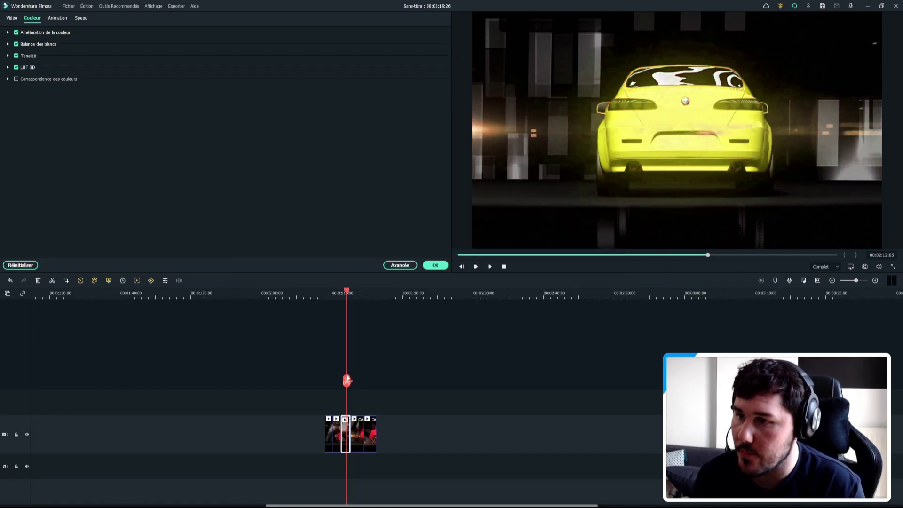
Step: Shift the reds' HSL hue to green for the fourth segment, lower their saturation to -100, and apply the correction
{"action": "left_click_drag", "start_coordinate": [346, 380], "coordinate": [356, 379]}
{"action": "left_click", "coordinate": [357, 429]}
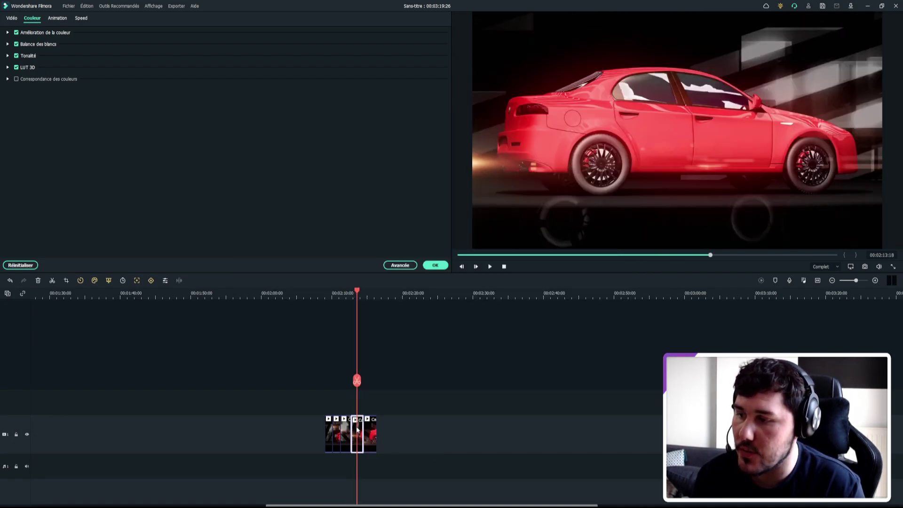
{"action": "left_click", "coordinate": [400, 265]}
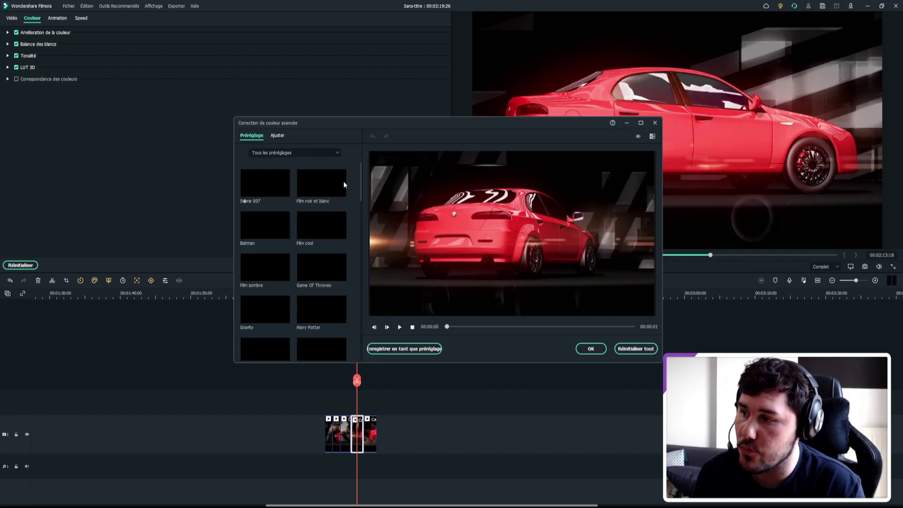
{"action": "left_click", "coordinate": [277, 136]}
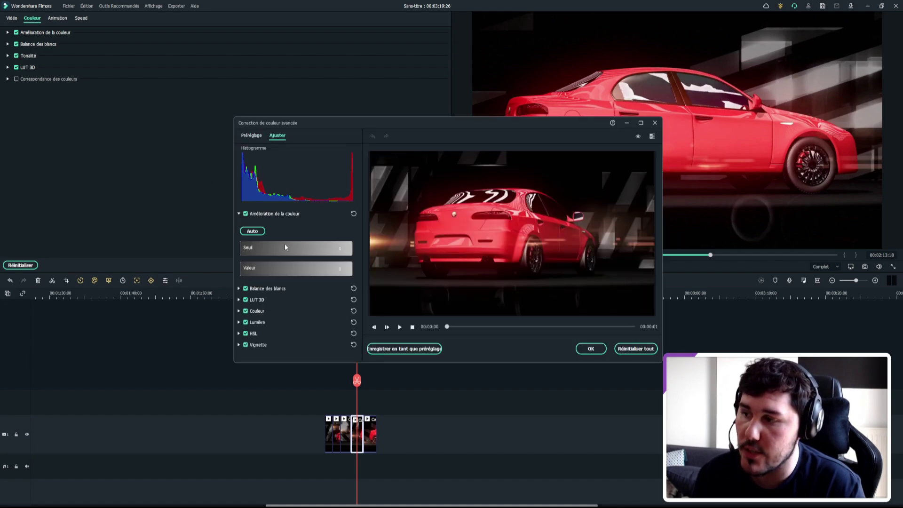
{"action": "left_click", "coordinate": [239, 333]}
{"action": "scroll", "coordinate": [309, 323], "scroll_direction": "down", "scroll_amount": 3}
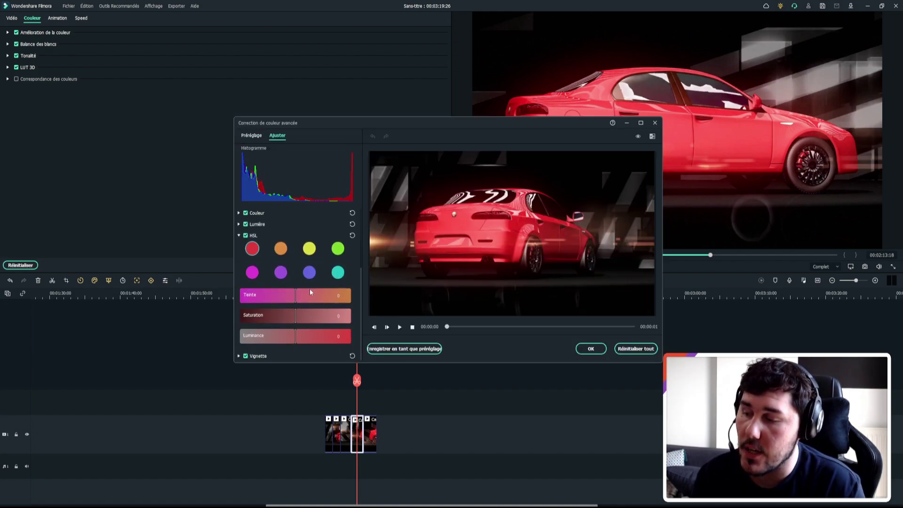
{"action": "left_click_drag", "start_coordinate": [284, 296], "coordinate": [343, 298]}
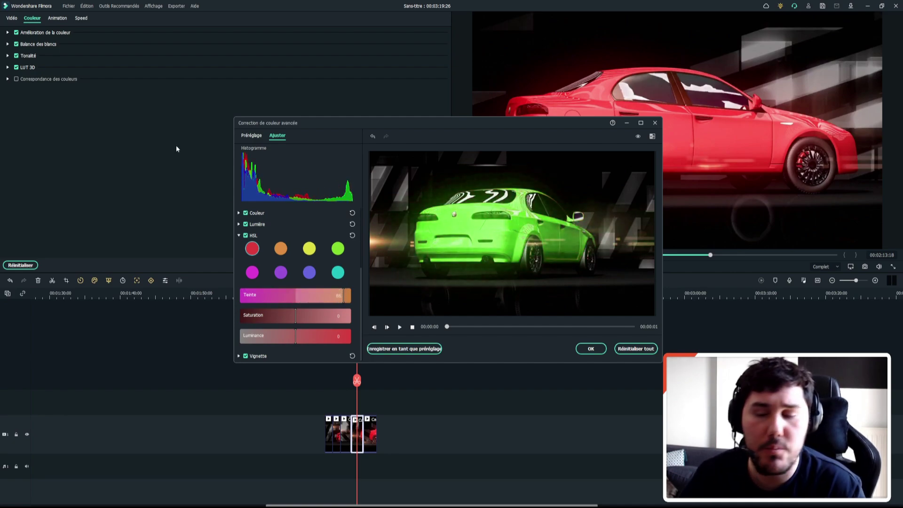
{"action": "left_click_drag", "start_coordinate": [296, 320], "coordinate": [209, 324]}
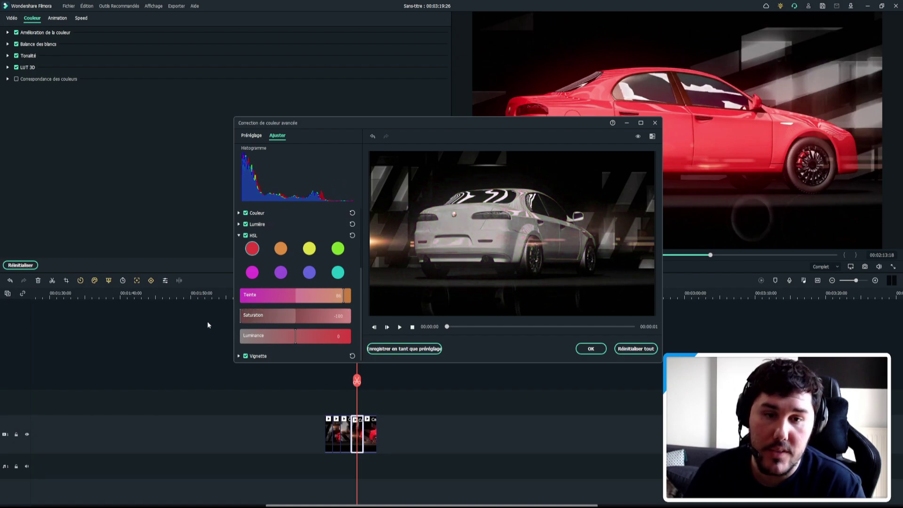
{"action": "left_click", "coordinate": [591, 349]}
Step: Turn the car in the last segment violet with the reds' HSL hue at -100 and saturation at about 71
{"action": "left_click_drag", "start_coordinate": [357, 380], "coordinate": [373, 380]}
{"action": "left_click", "coordinate": [370, 430]}
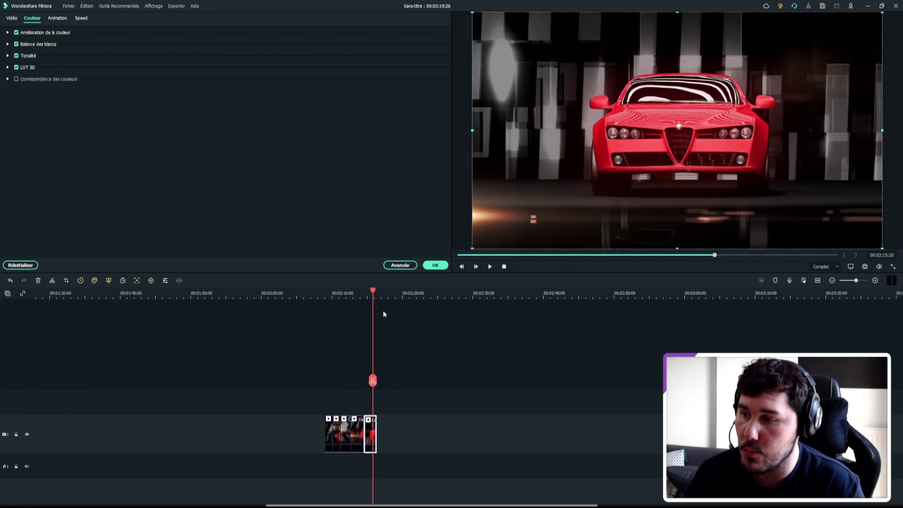
{"action": "left_click", "coordinate": [400, 266]}
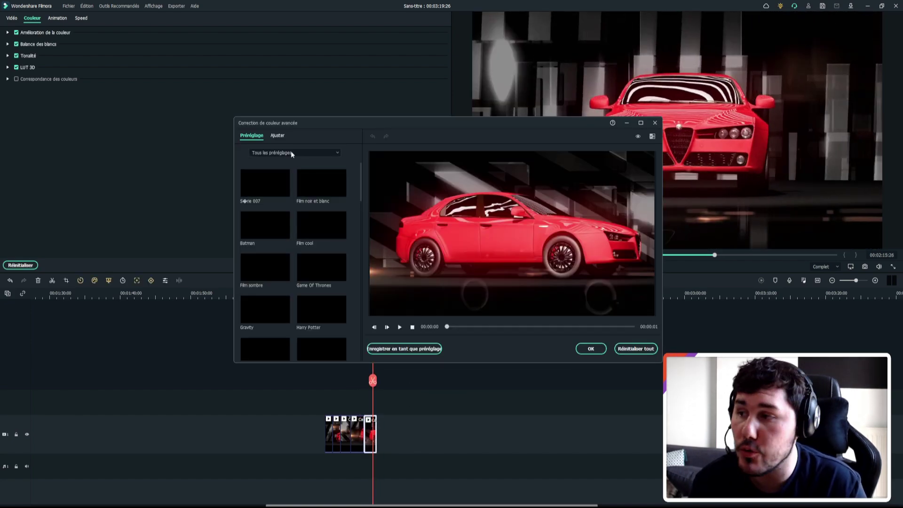
{"action": "left_click", "coordinate": [276, 136]}
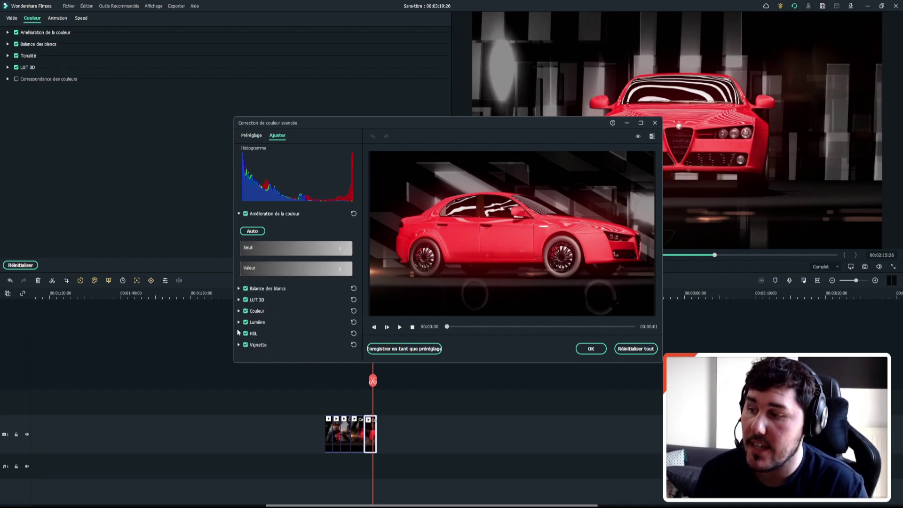
{"action": "left_click", "coordinate": [239, 333]}
{"action": "scroll", "coordinate": [292, 311], "scroll_direction": "down", "scroll_amount": 3}
{"action": "left_click_drag", "start_coordinate": [295, 309], "coordinate": [239, 311]}
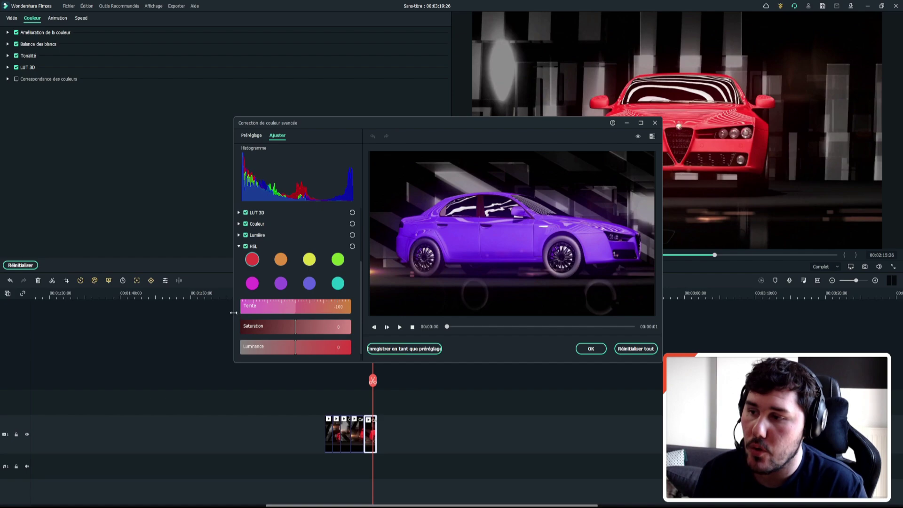
{"action": "left_click_drag", "start_coordinate": [301, 332], "coordinate": [332, 337]}
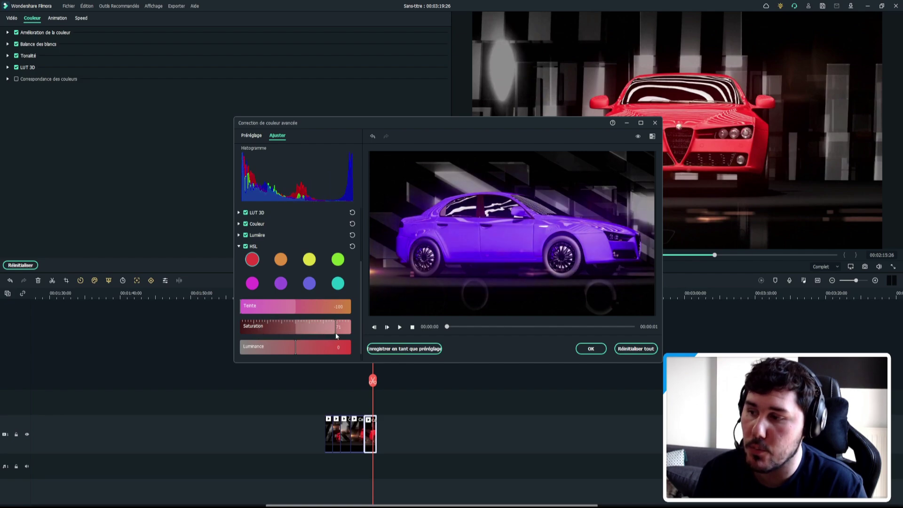
{"action": "left_click", "coordinate": [598, 349]}
Step: Play the recoloured segments from the start of the car clip, and place the playhead on the yellow car segment at 00:04:50:26
{"action": "left_click_drag", "start_coordinate": [373, 380], "coordinate": [328, 380]}
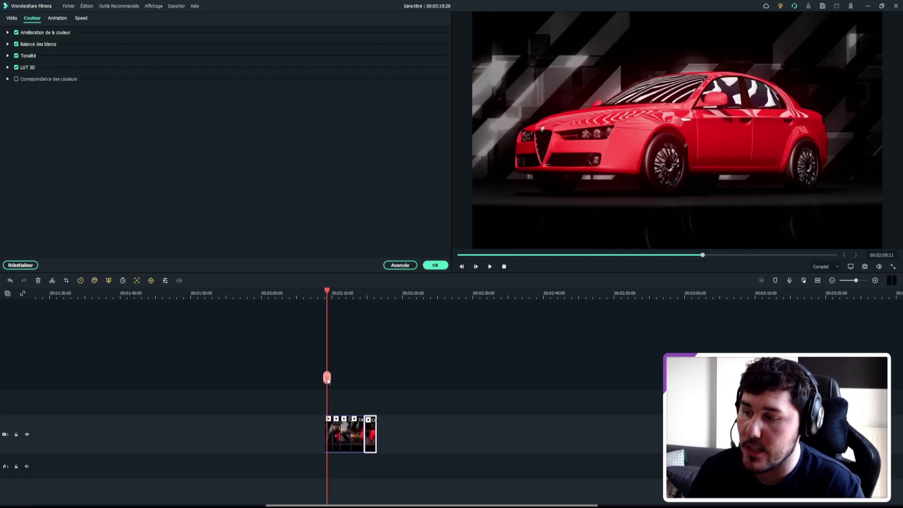
{"action": "key", "text": "space"}
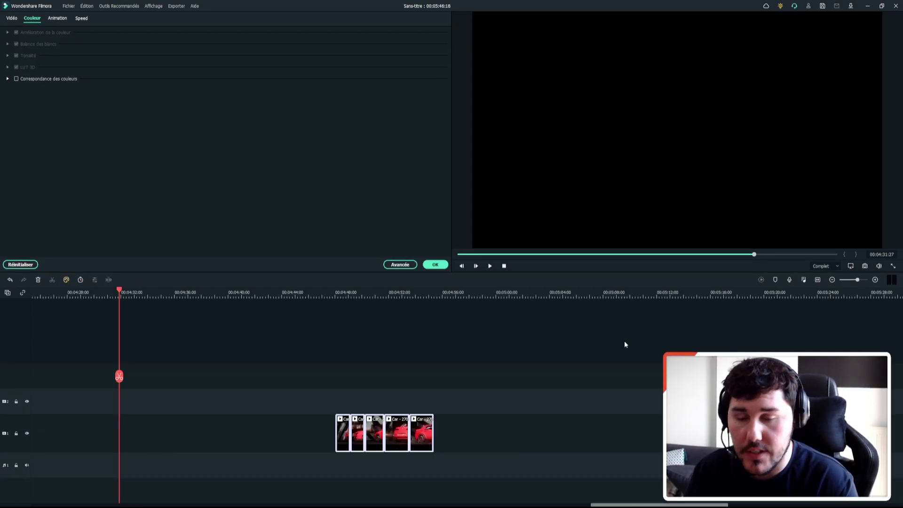
{"action": "left_click", "coordinate": [373, 295]}
{"action": "left_click", "coordinate": [625, 371]}
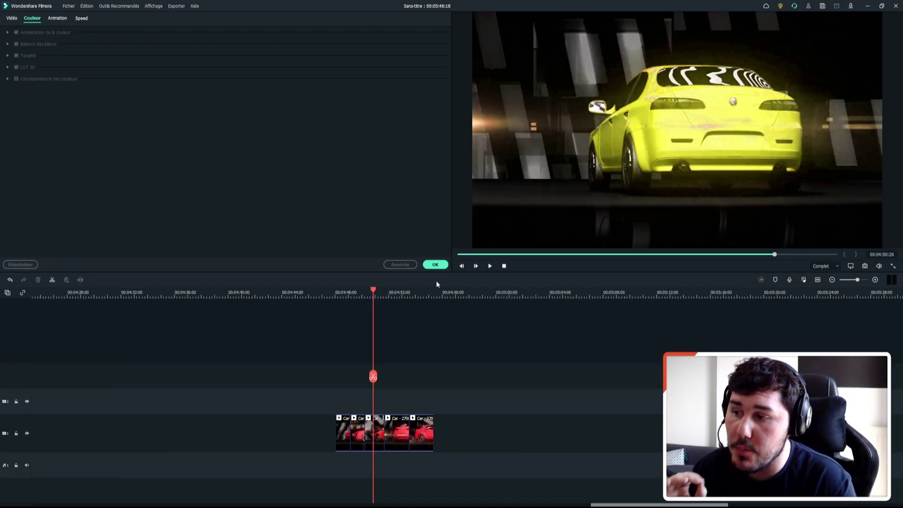
Step: Close the colour settings and place a Dissoudre transition from the Basique category between the first and second car segments
{"action": "left_click", "coordinate": [435, 265]}
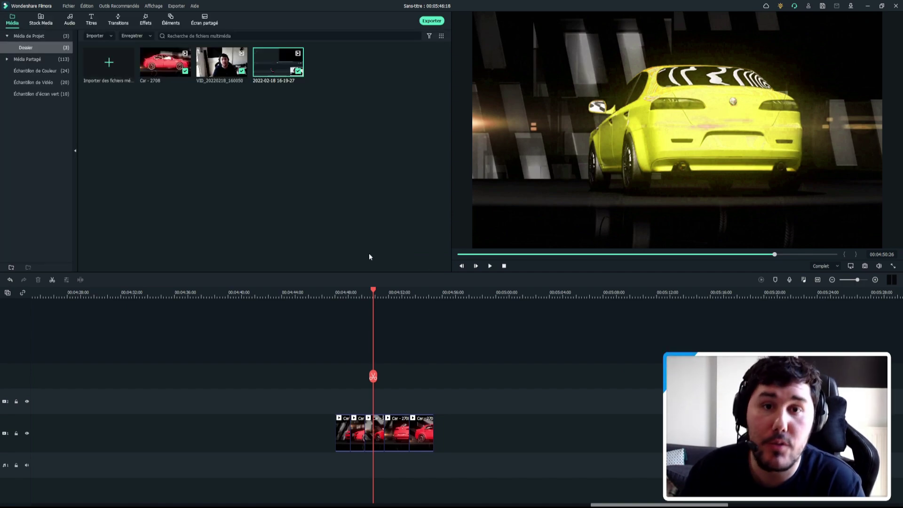
{"action": "left_click", "coordinate": [119, 23]}
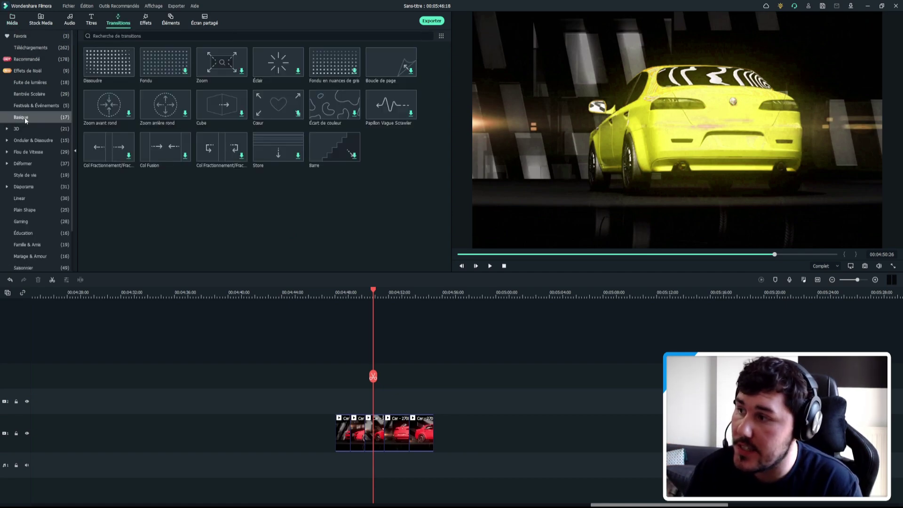
{"action": "mouse_move", "coordinate": [120, 76]}
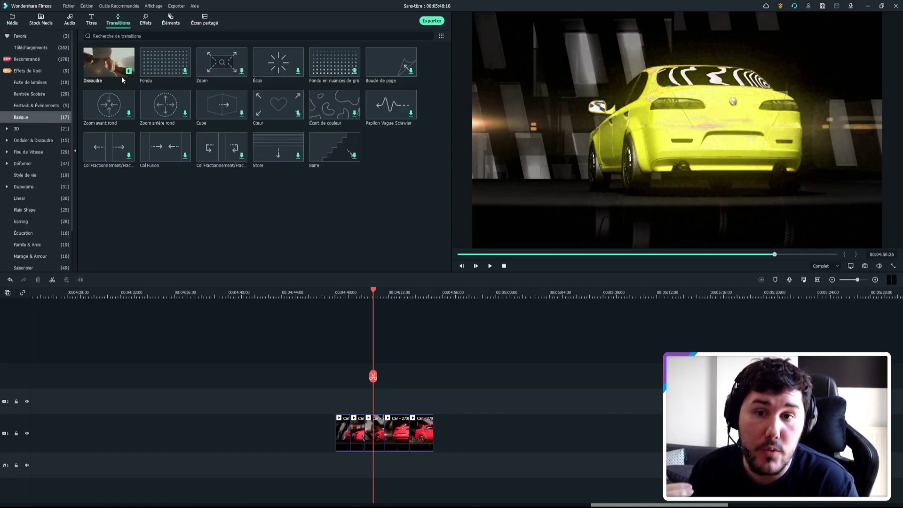
{"action": "left_click_drag", "start_coordinate": [118, 75], "coordinate": [349, 433]}
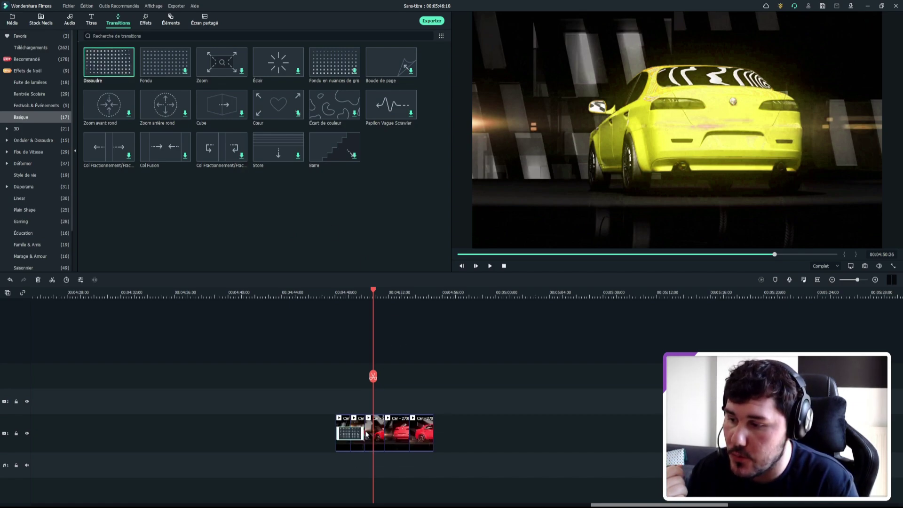
{"action": "left_click", "coordinate": [293, 381]}
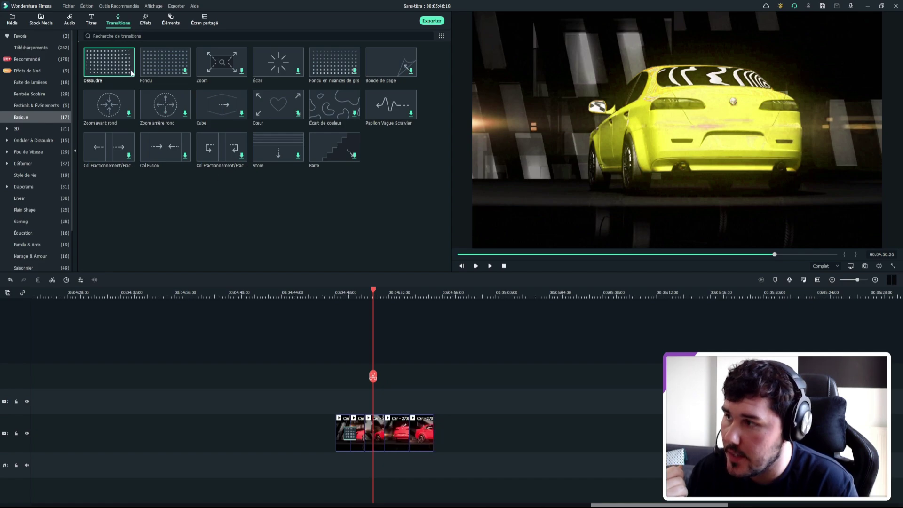
Step: Add the Dissoudre transition at the remaining three cuts between the car segments, and place the playhead at the start of the first segment
{"action": "left_click", "coordinate": [362, 443]}
{"action": "left_click_drag", "start_coordinate": [373, 376], "coordinate": [448, 376]}
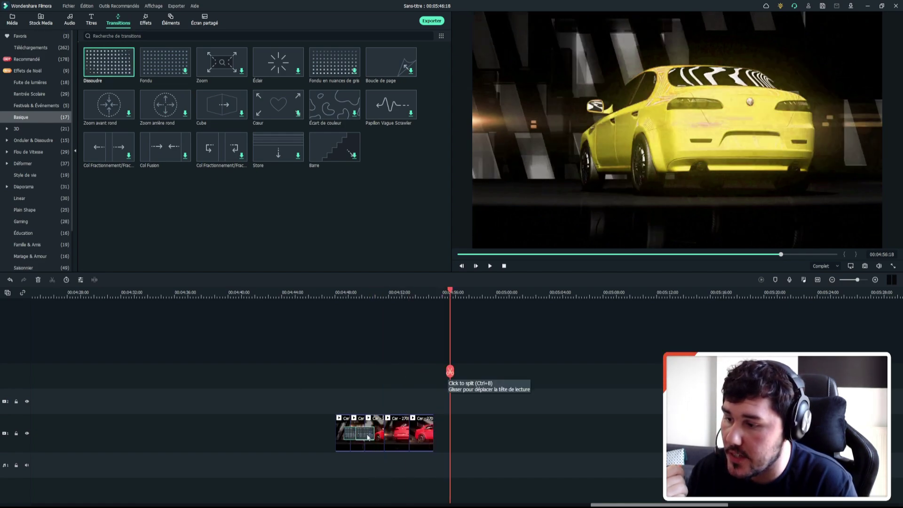
{"action": "scroll", "coordinate": [401, 456], "scroll_direction": "up", "scroll_amount": 1}
{"action": "left_click", "coordinate": [399, 441]}
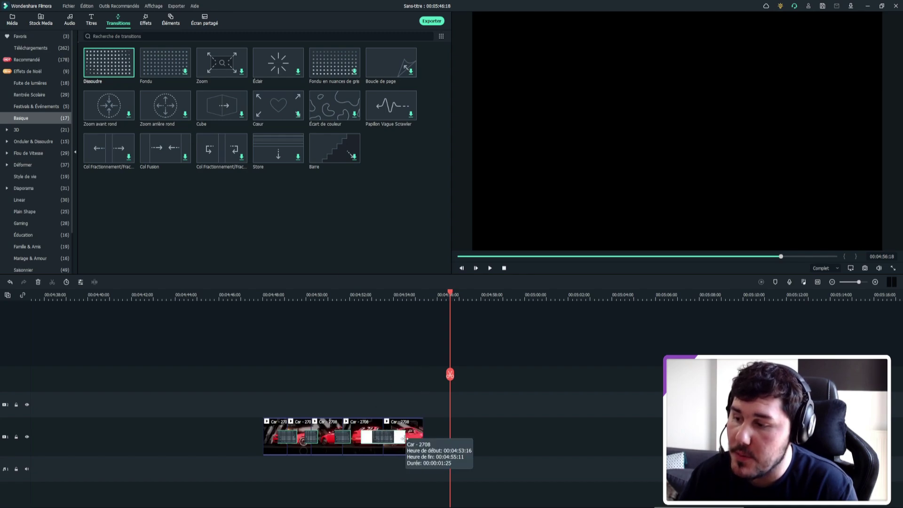
{"action": "left_click", "coordinate": [240, 341]}
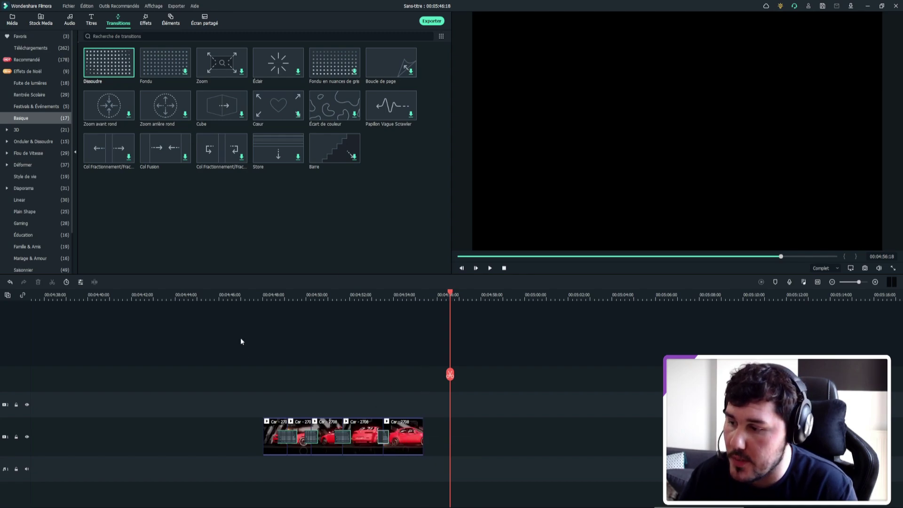
{"action": "left_click_drag", "start_coordinate": [236, 295], "coordinate": [263, 295]}
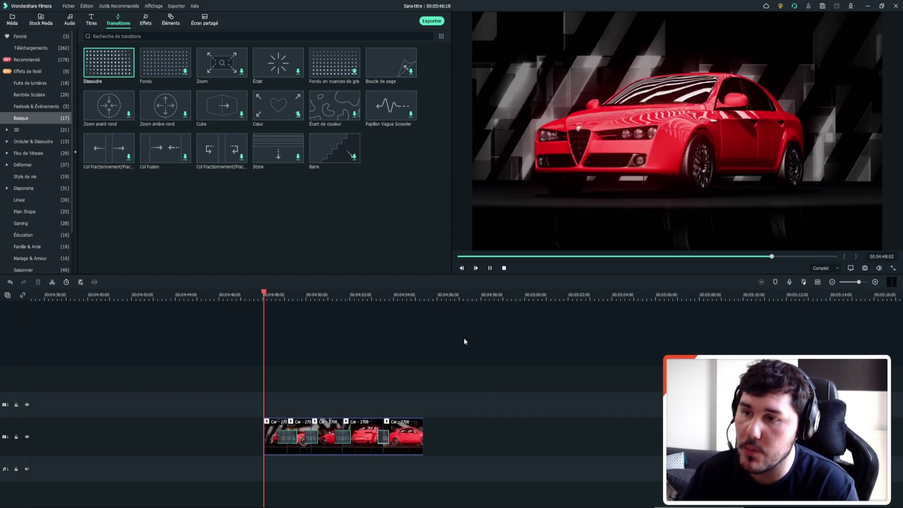